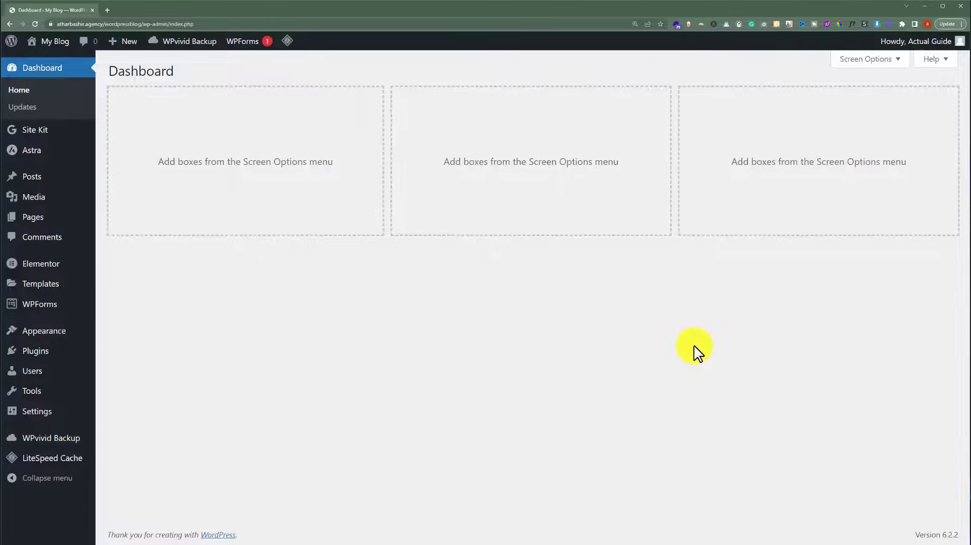
# Find the Elementor Header & Footer Builder plugin by searching "elementor header and footer", then install and activate it.
pyautogui.moveTo(49, 351)
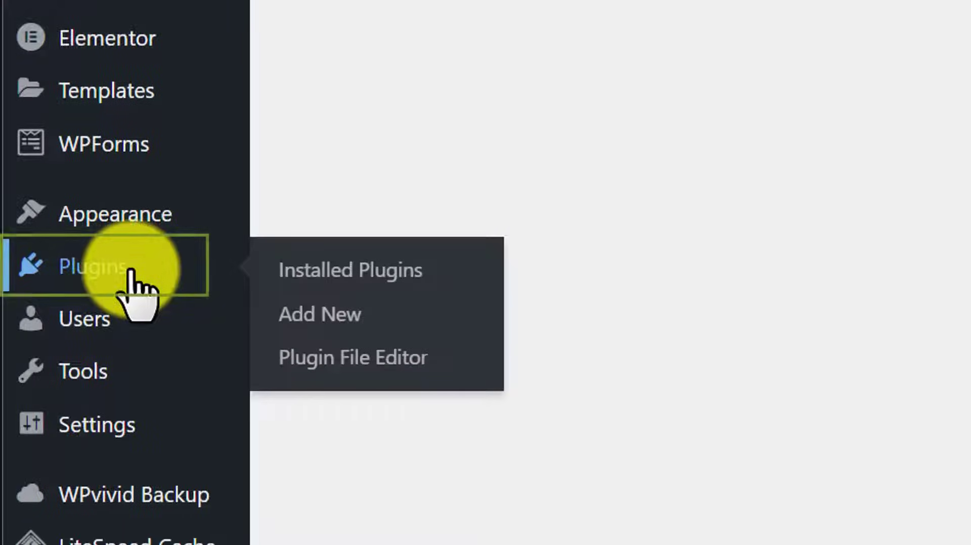
pyautogui.click(337, 314)
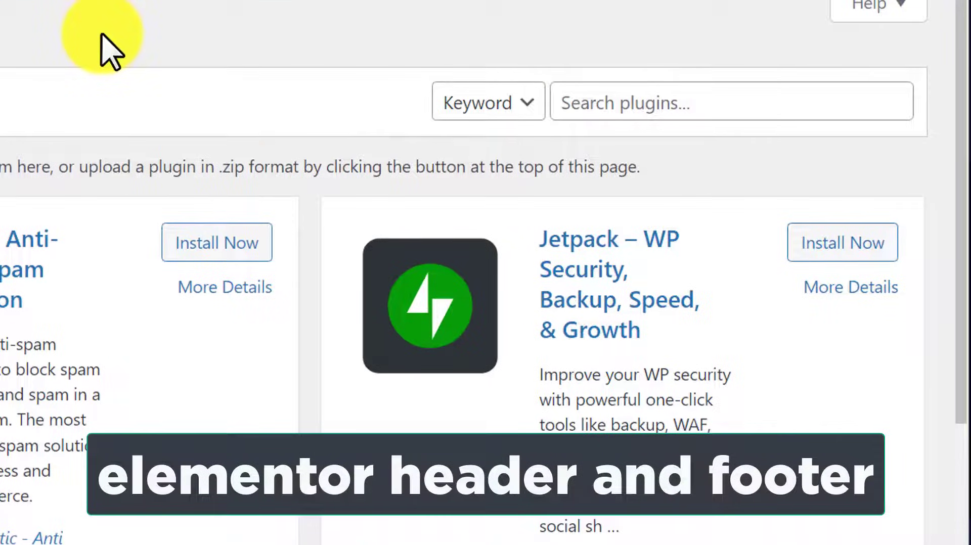
pyautogui.click(629, 101)
pyautogui.write('elementor header and footer')
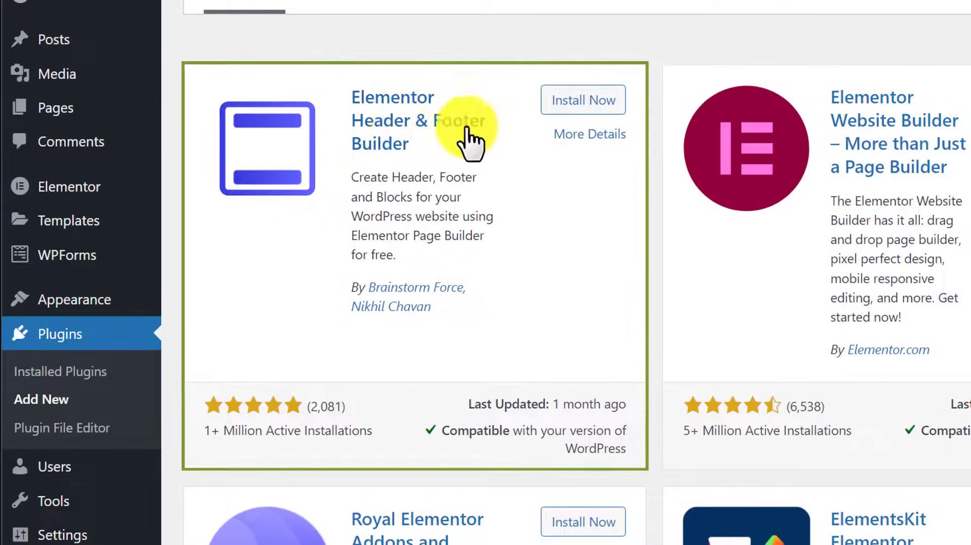
pyautogui.click(600, 101)
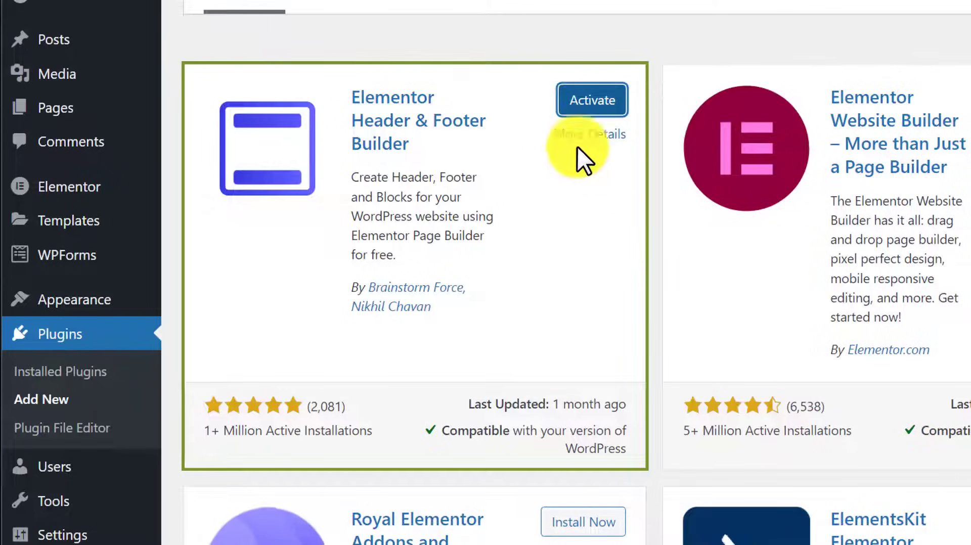
pyautogui.click(583, 99)
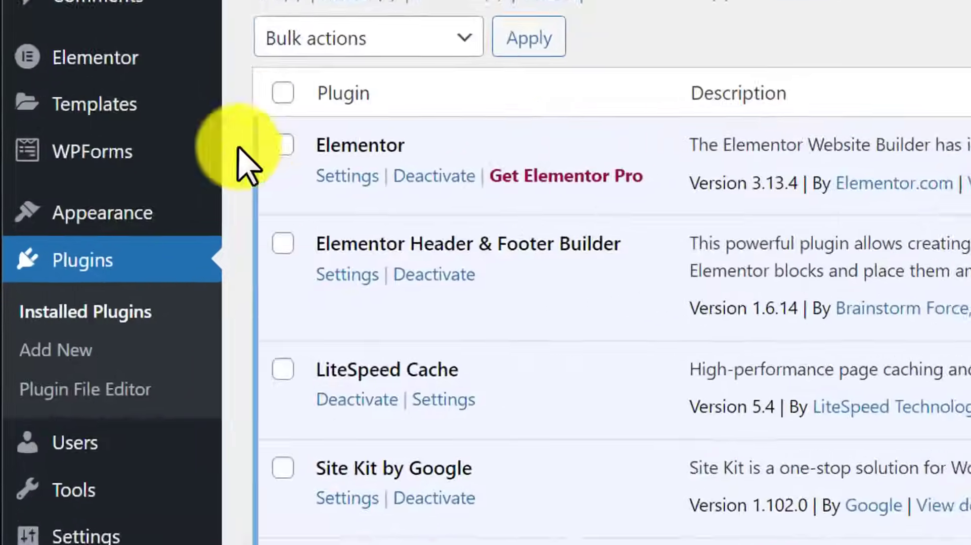
# Start a new template in Elementor Header & Footer Builder, skipping the introductory questionnaire.
pyautogui.moveTo(55, 287)
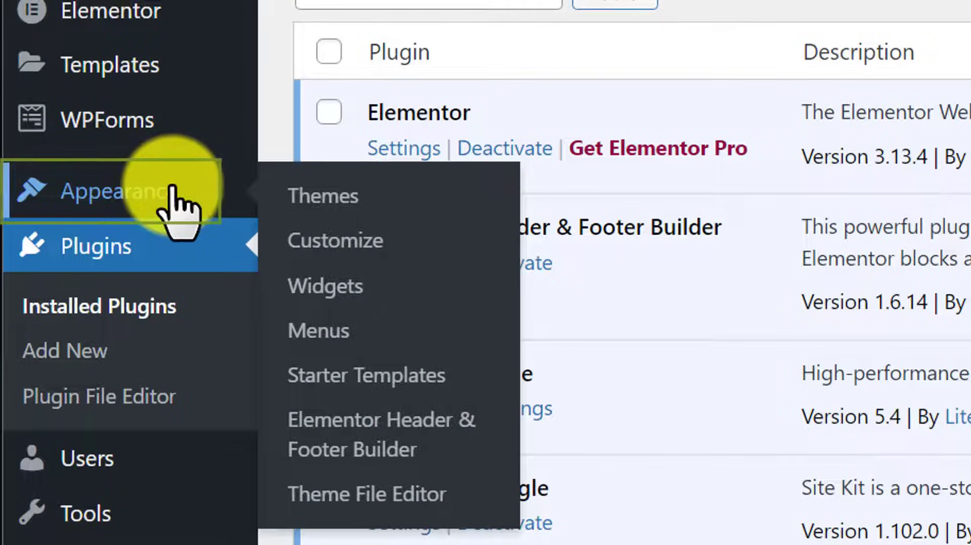
pyautogui.click(398, 426)
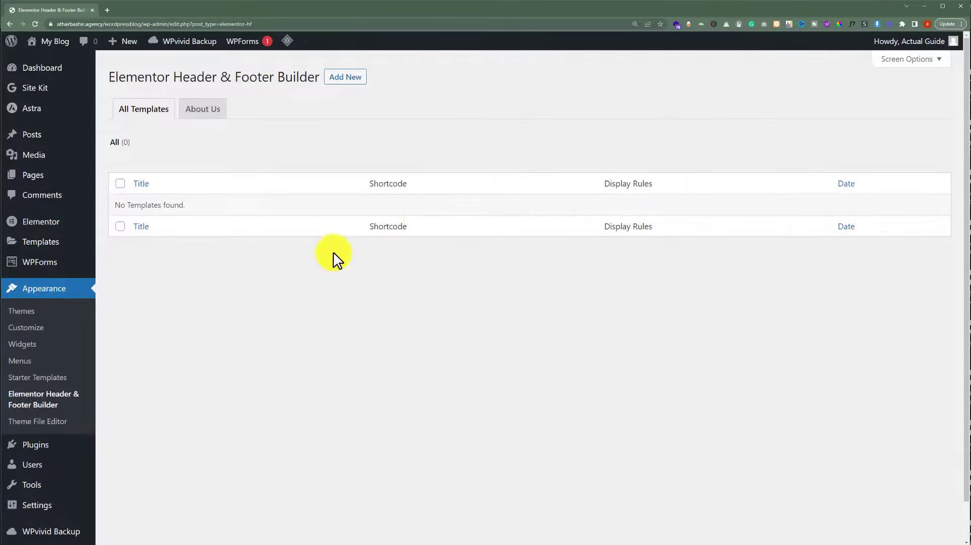
pyautogui.click(354, 80)
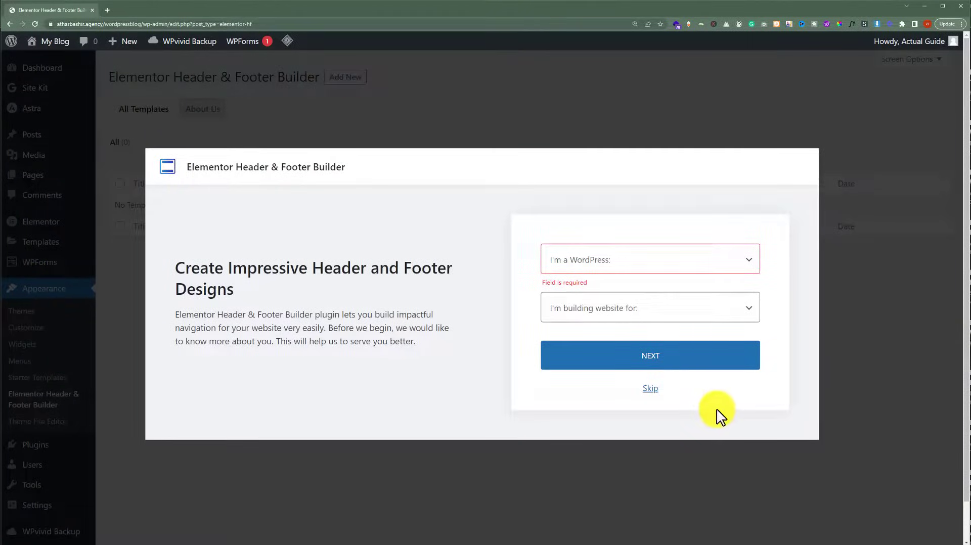
pyautogui.click(653, 391)
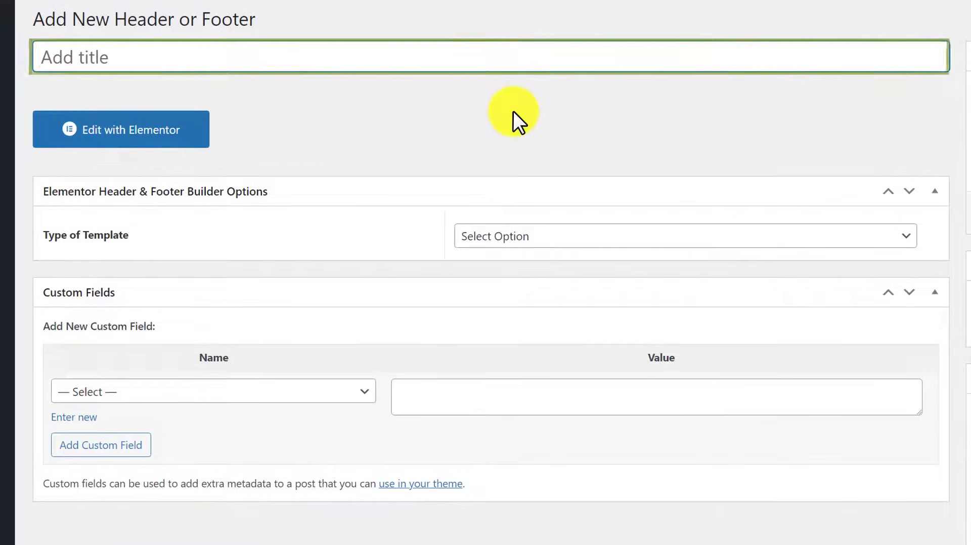
# Title the new template "Footer" and set its type of template to Footer.
pyautogui.write('Footer')
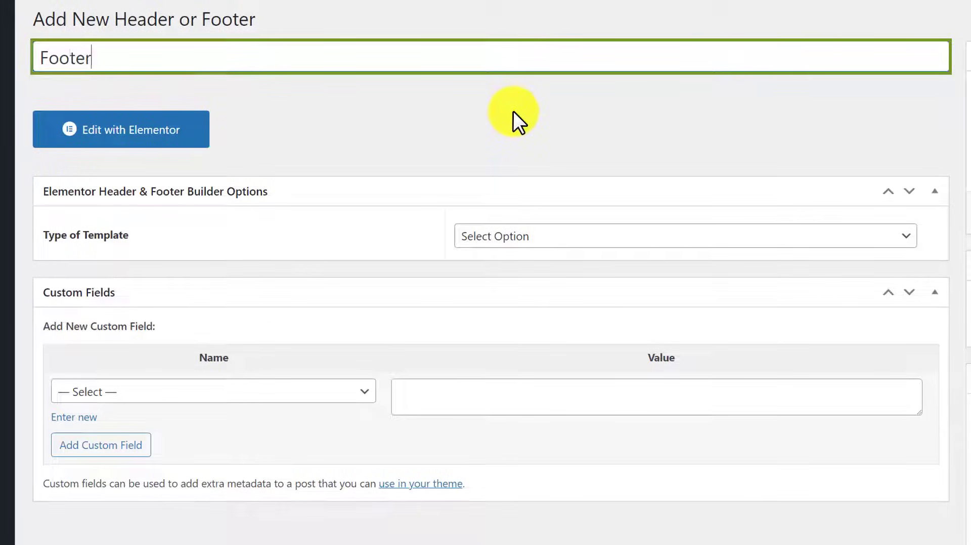
pyautogui.click(513, 110)
pyautogui.click(555, 242)
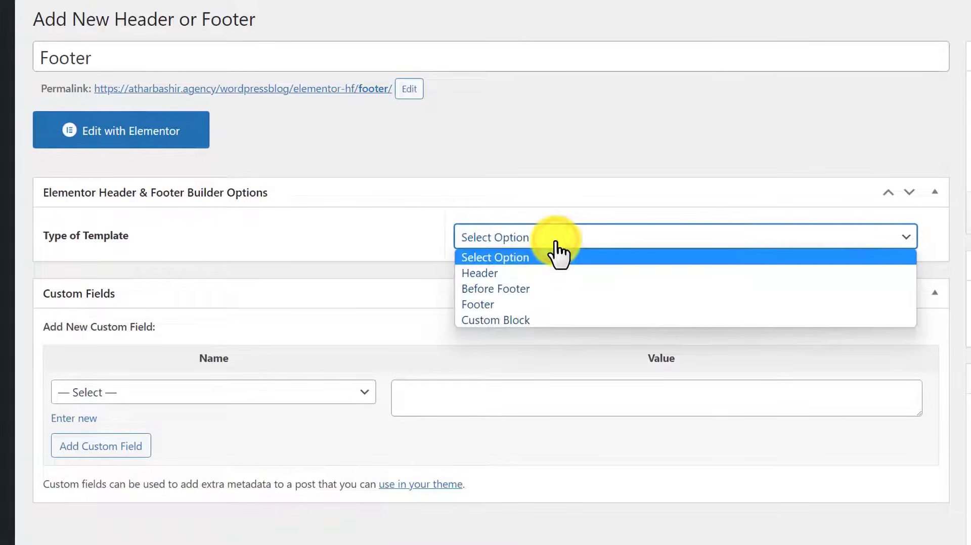
pyautogui.click(536, 303)
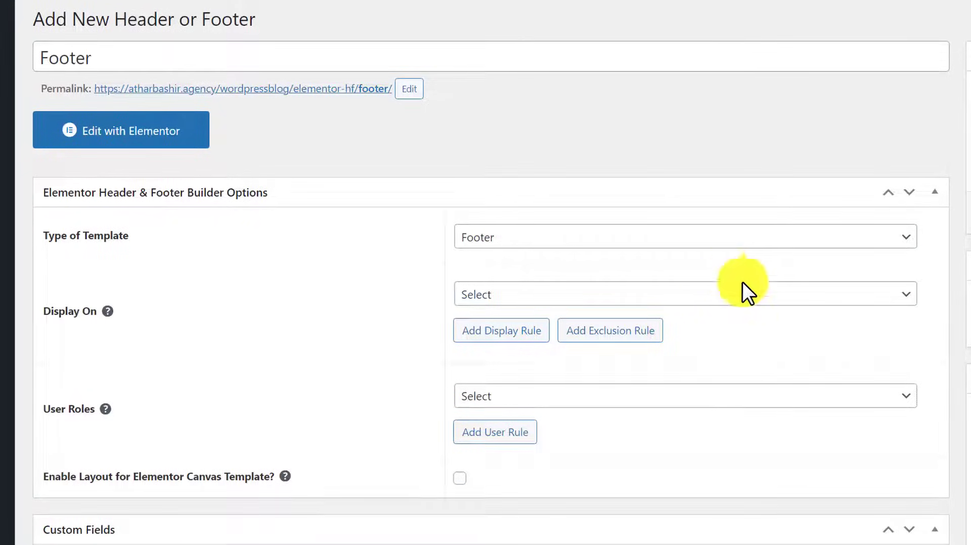
# Set the footer template to display on the Entire Website for All user roles.
pyautogui.click(795, 295)
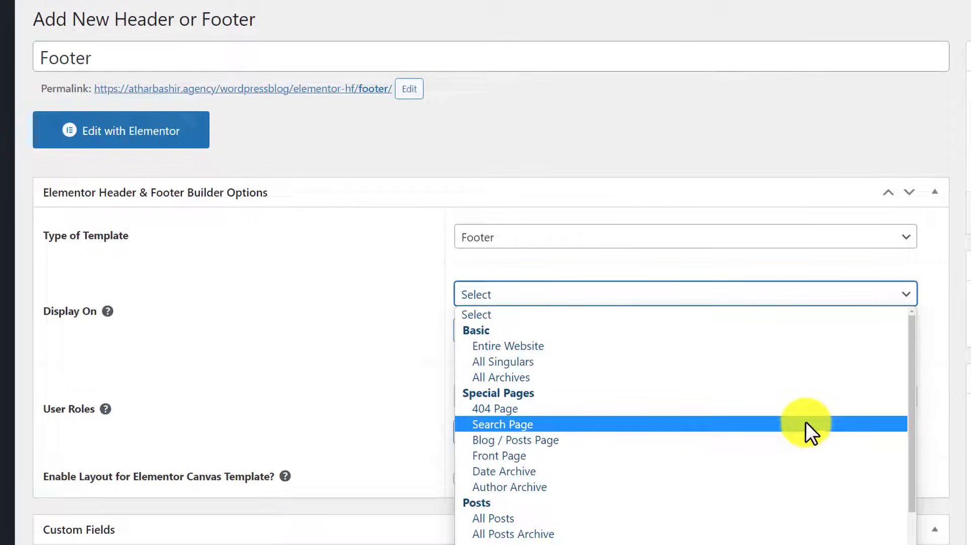
pyautogui.click(597, 347)
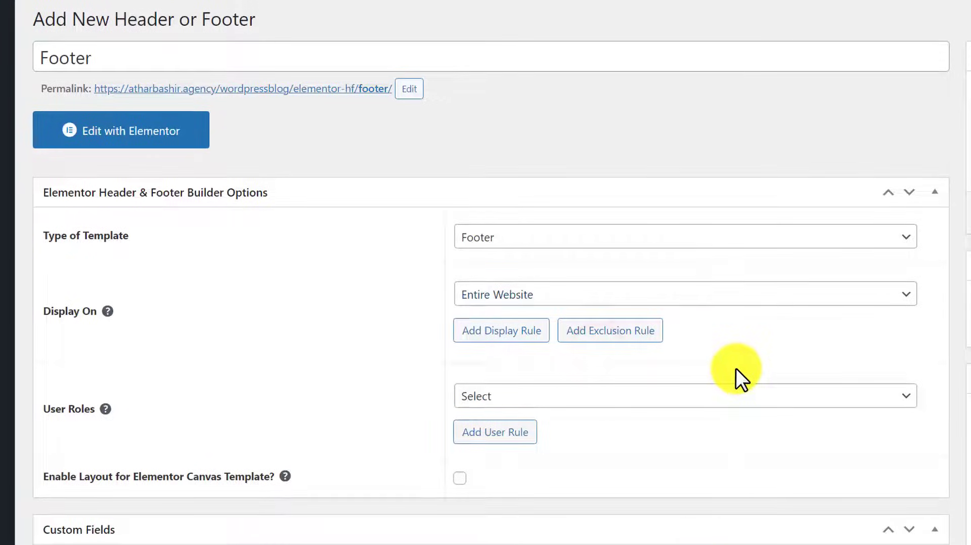
pyautogui.click(725, 395)
pyautogui.click(703, 447)
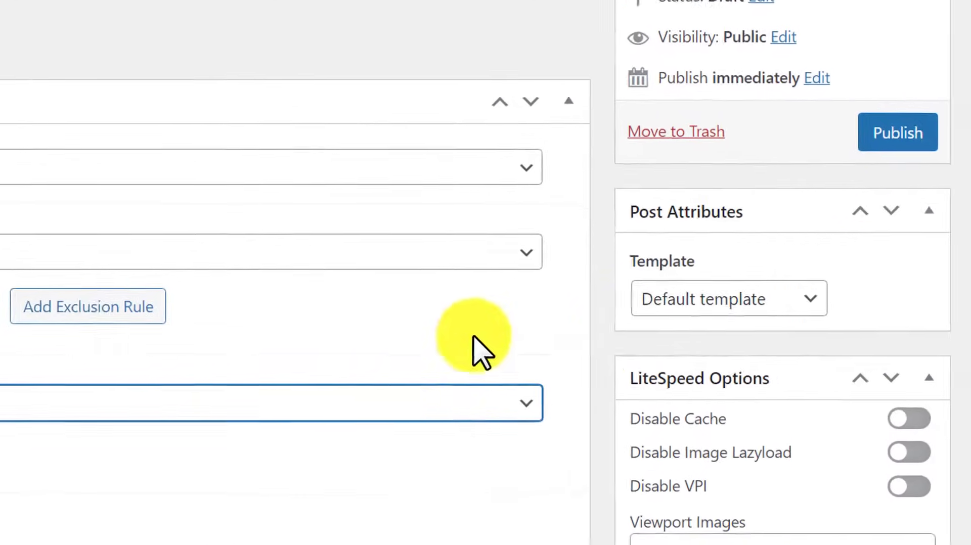
# Publish the footer template and open it for editing with Elementor.
pyautogui.click(900, 142)
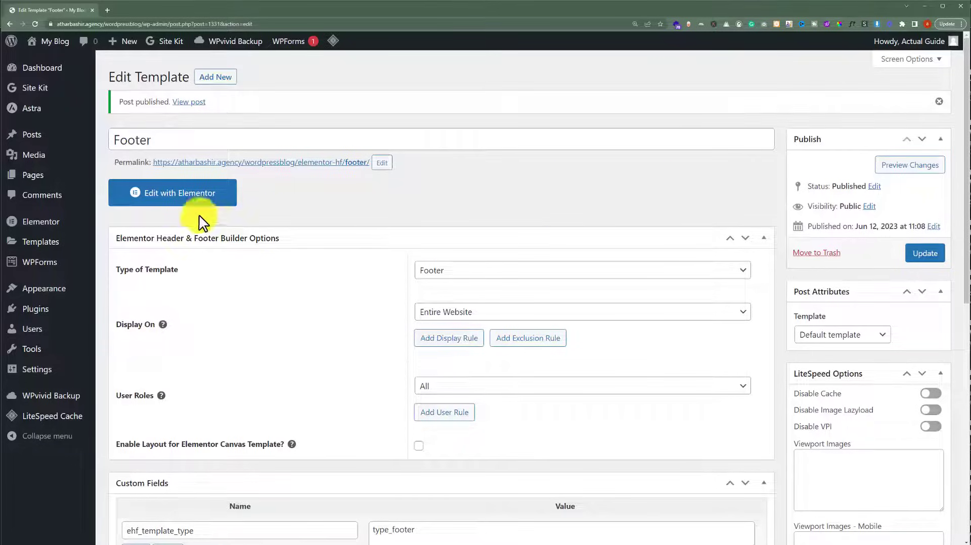
pyautogui.click(184, 195)
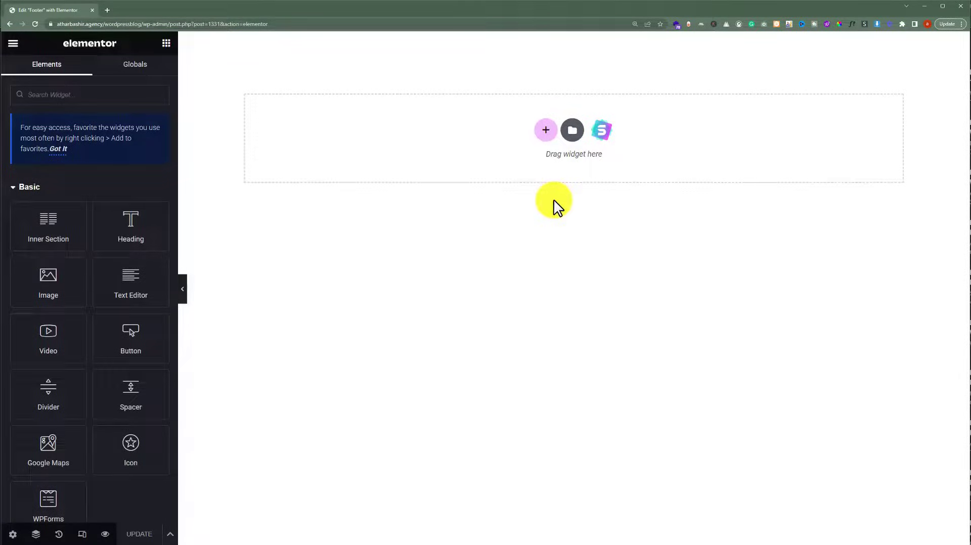
# Look through the template library's blocks in the Footer category, then close the library.
pyautogui.click(575, 131)
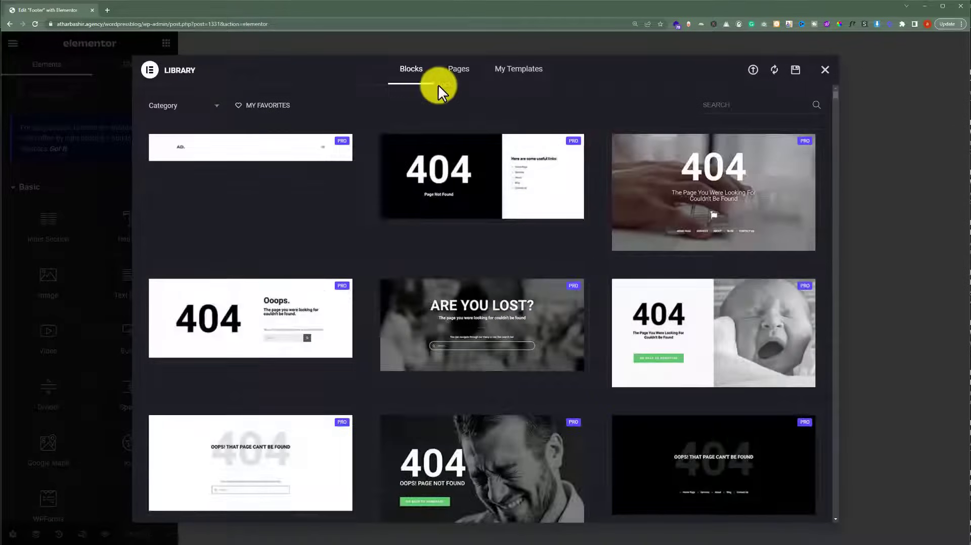
pyautogui.click(406, 70)
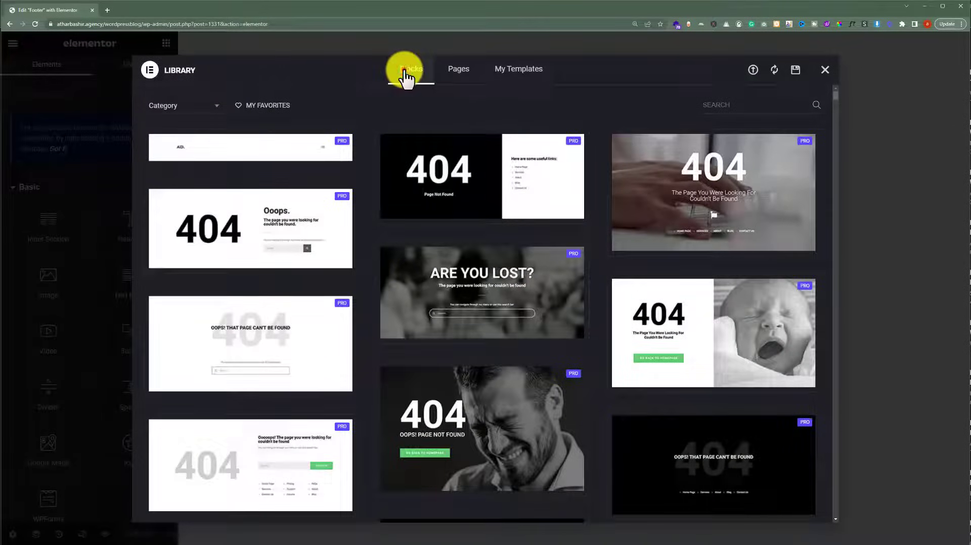
pyautogui.click(186, 104)
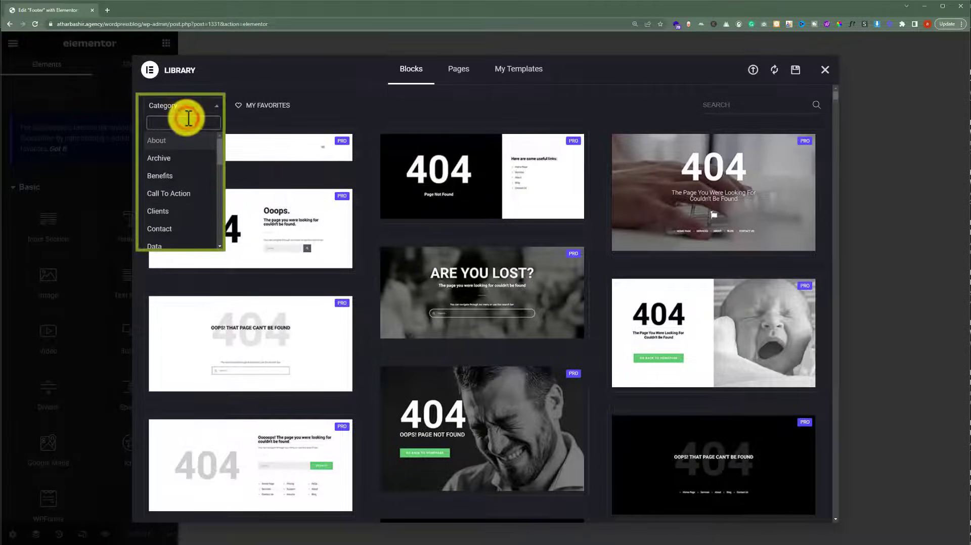
pyautogui.write('foot')
pyautogui.press('Return')
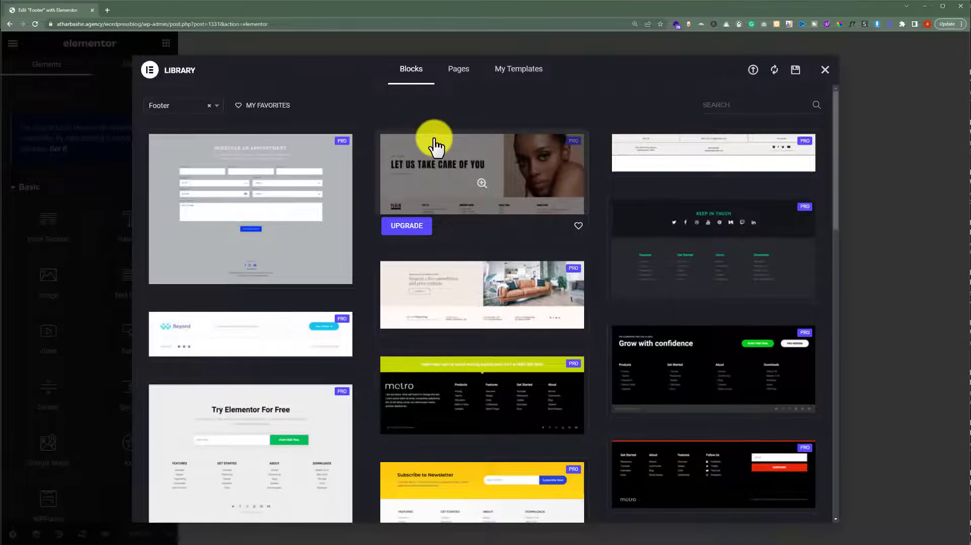
pyautogui.click(828, 76)
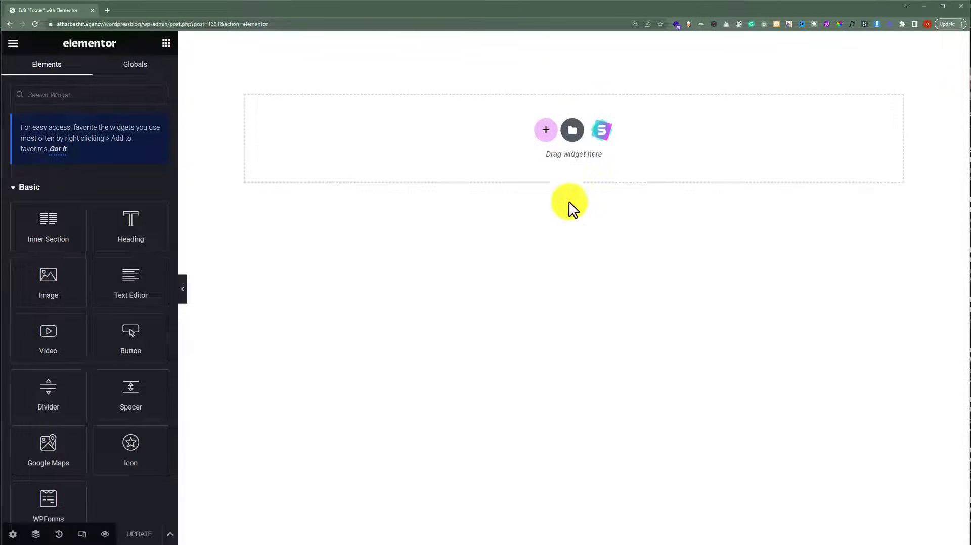
# Add a section with three equal columns and set its content width to Full Width.
pyautogui.click(546, 130)
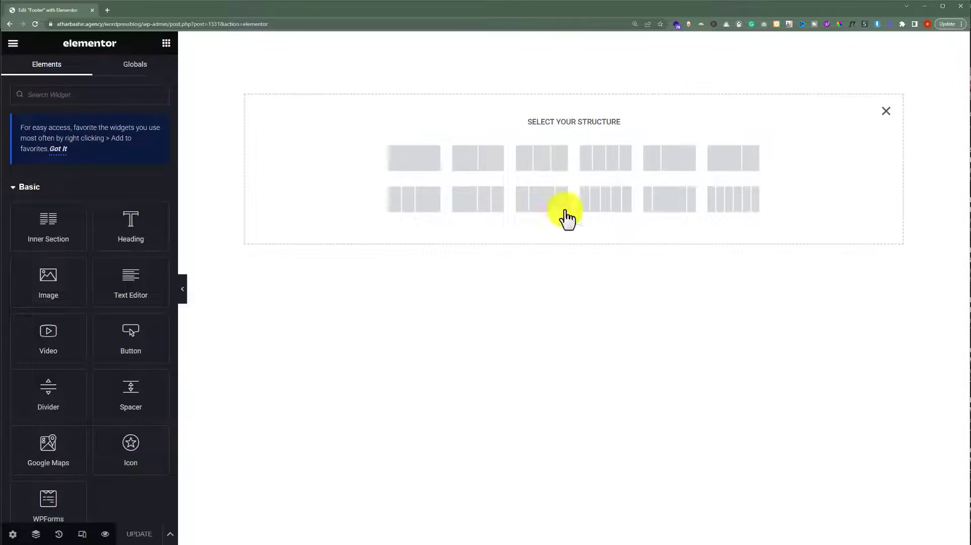
pyautogui.click(547, 161)
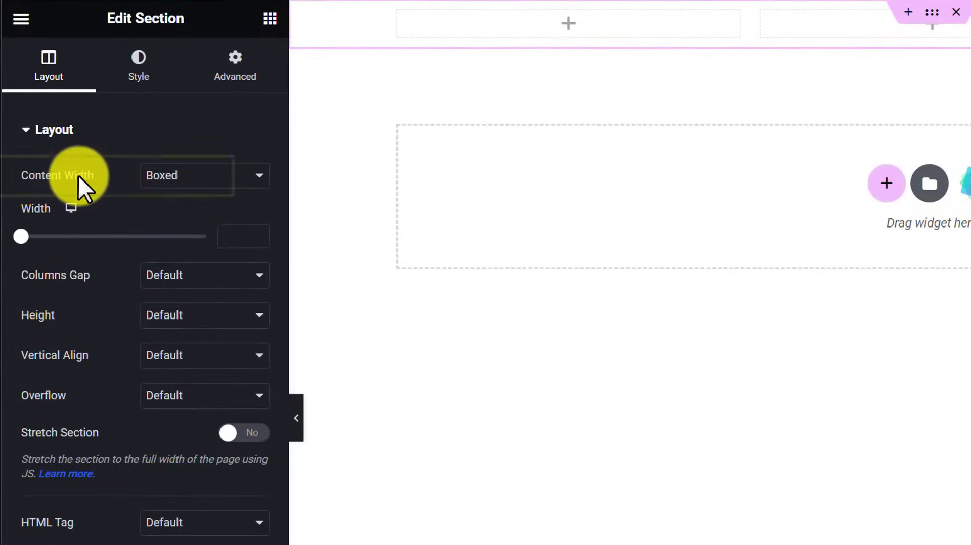
pyautogui.click(193, 185)
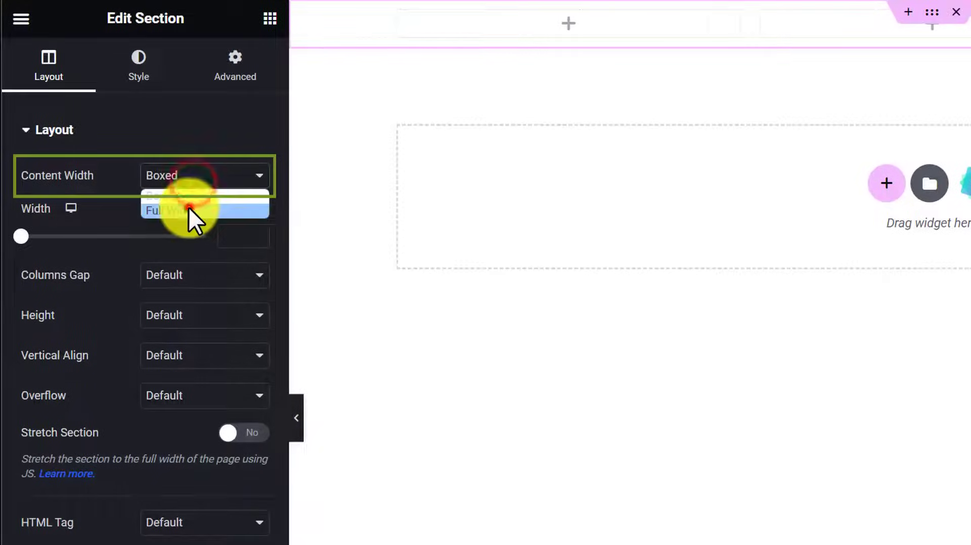
pyautogui.click(189, 208)
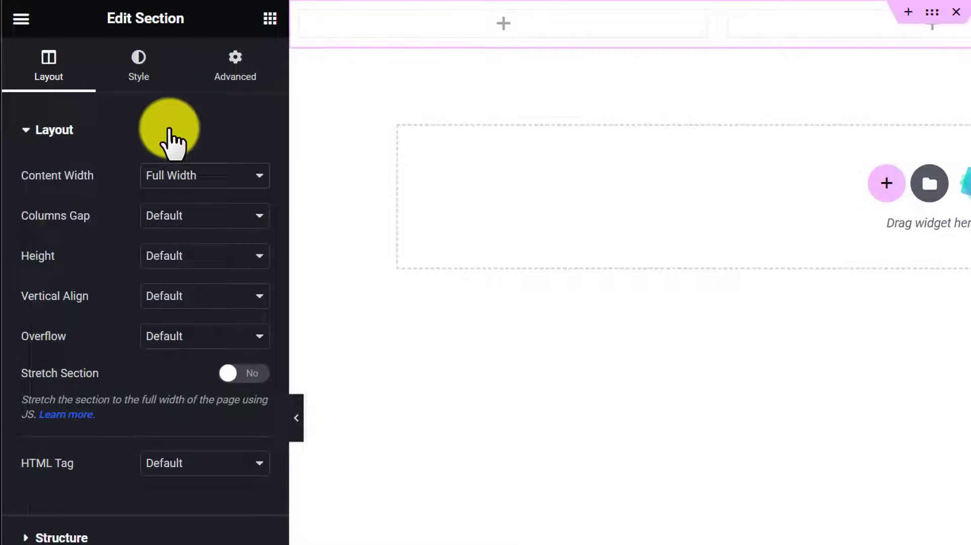
# Unlink the section's padding values and set the top and bottom padding to 50 px.
pyautogui.click(248, 71)
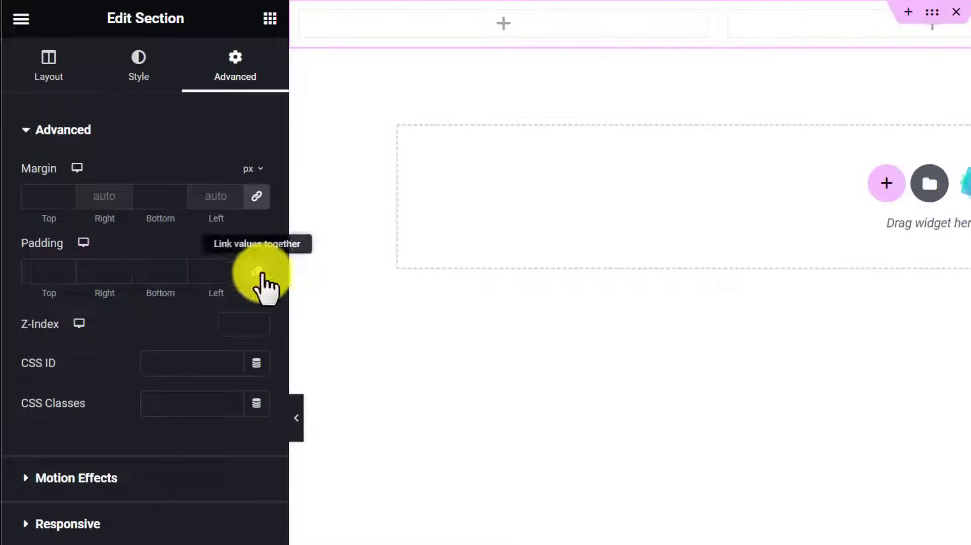
pyautogui.click(257, 272)
pyautogui.click(39, 276)
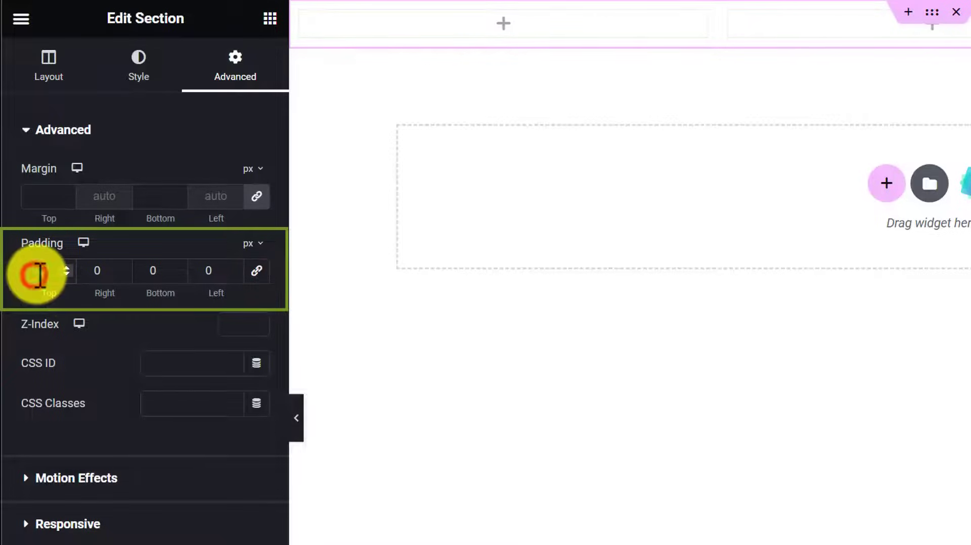
pyautogui.write('50')
pyautogui.click(155, 272)
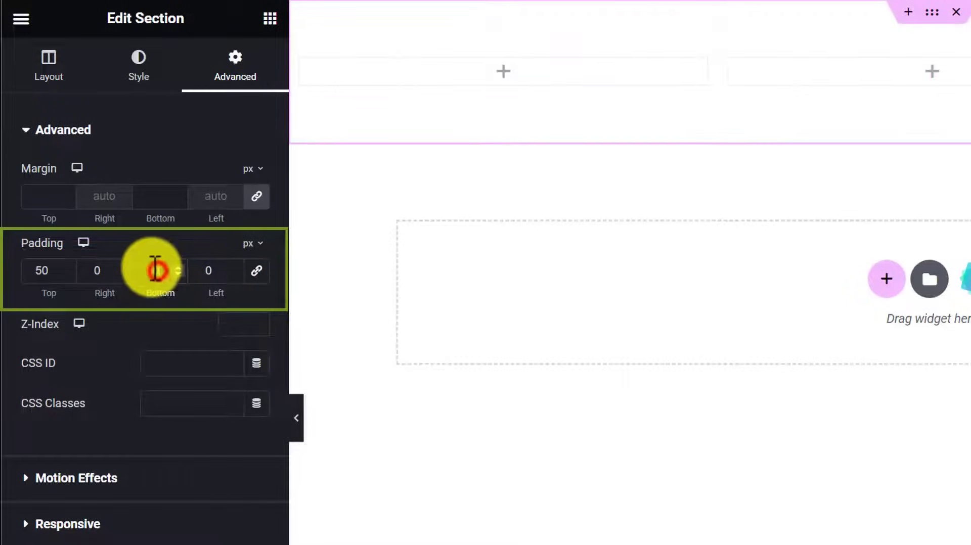
pyautogui.write('50')
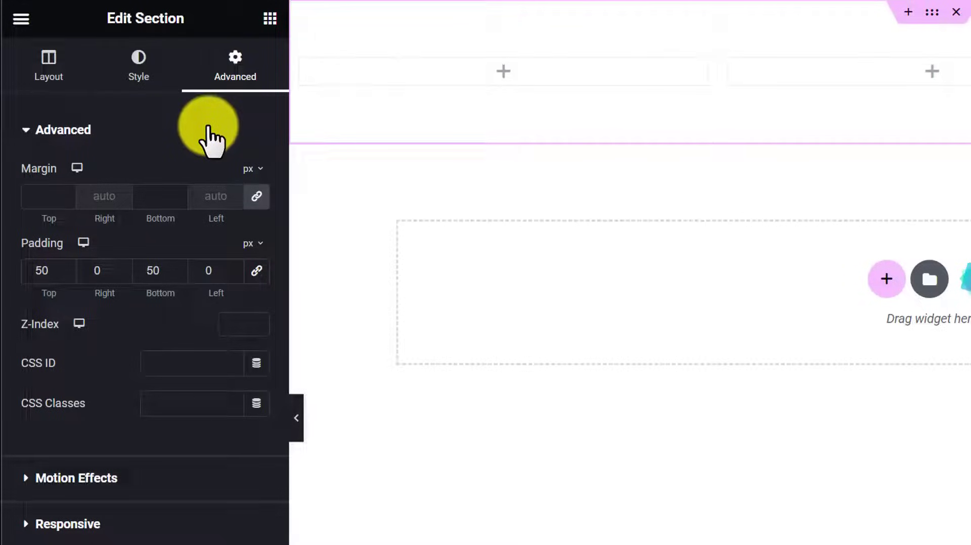
# Give the section a classic background in solid yellow, #FFDF00.
pyautogui.click(138, 70)
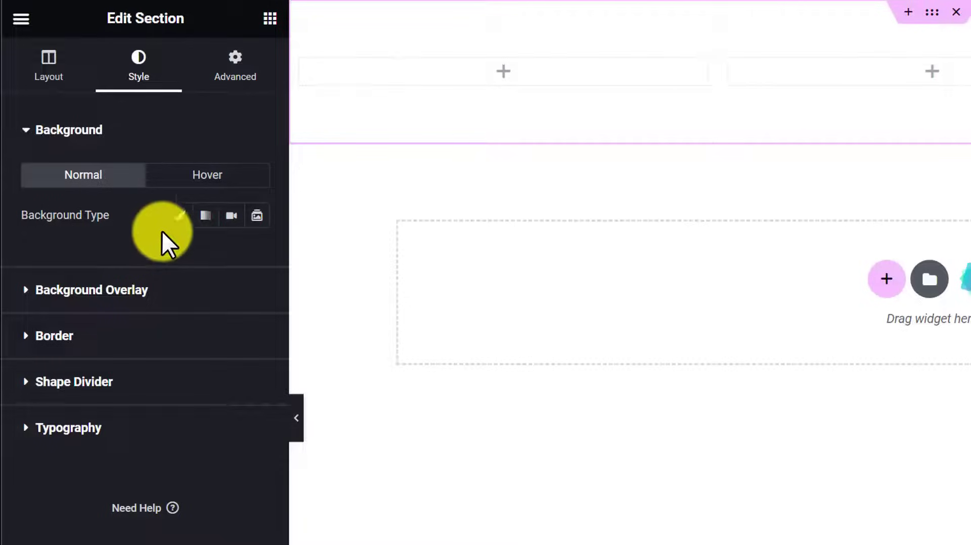
pyautogui.click(170, 217)
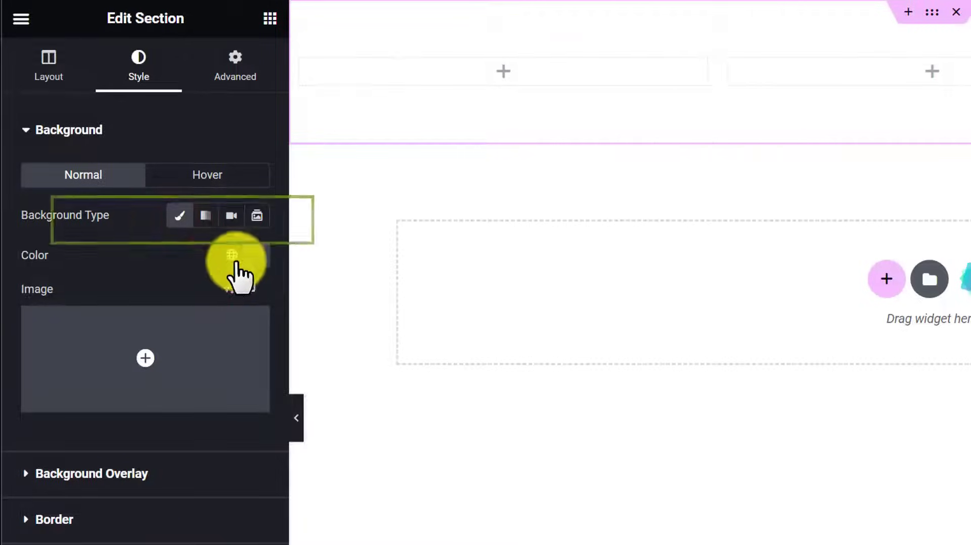
pyautogui.click(257, 256)
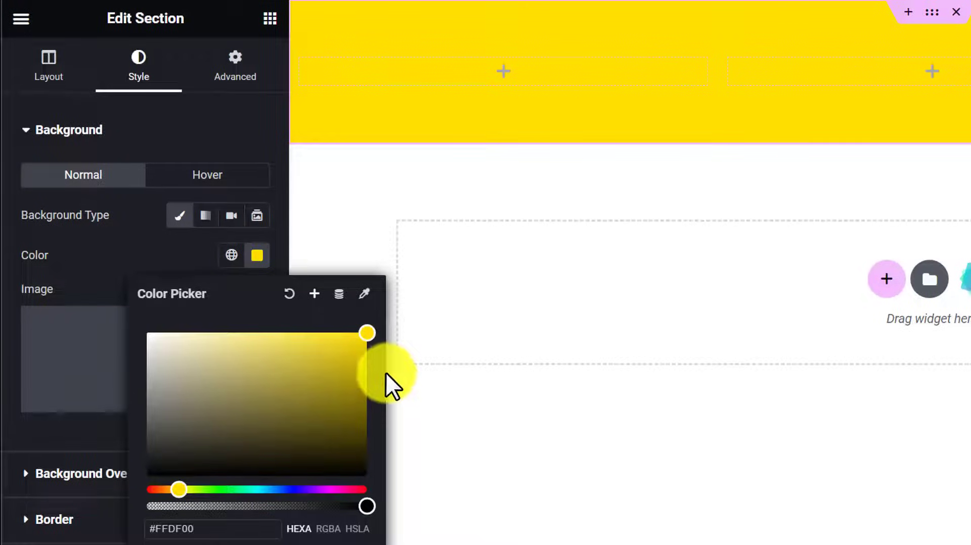
pyautogui.click(93, 247)
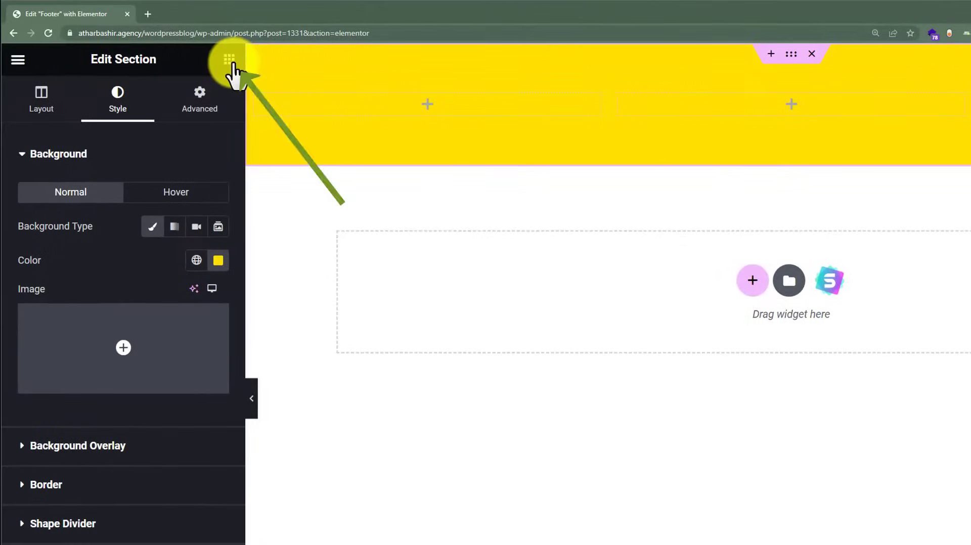
# Add an Image widget to the first column and upload pngwing.com (2).png from Downloads as its image.
pyautogui.click(229, 59)
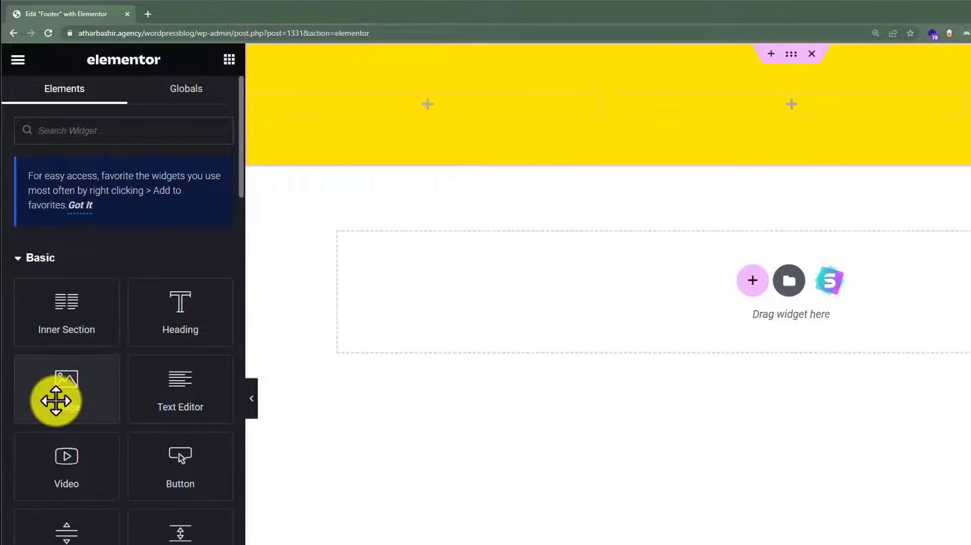
pyautogui.moveTo(56, 401); pyautogui.dragTo(430, 112)
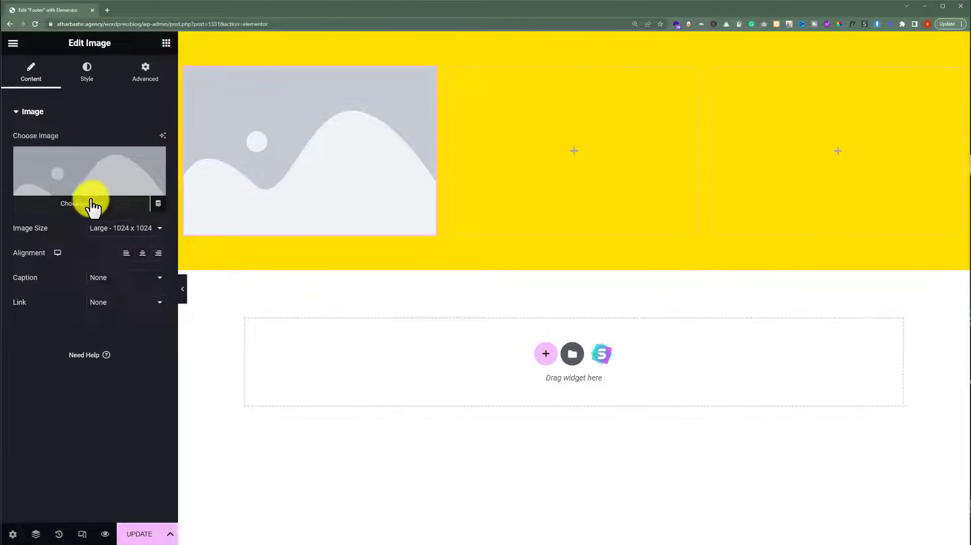
pyautogui.click(90, 204)
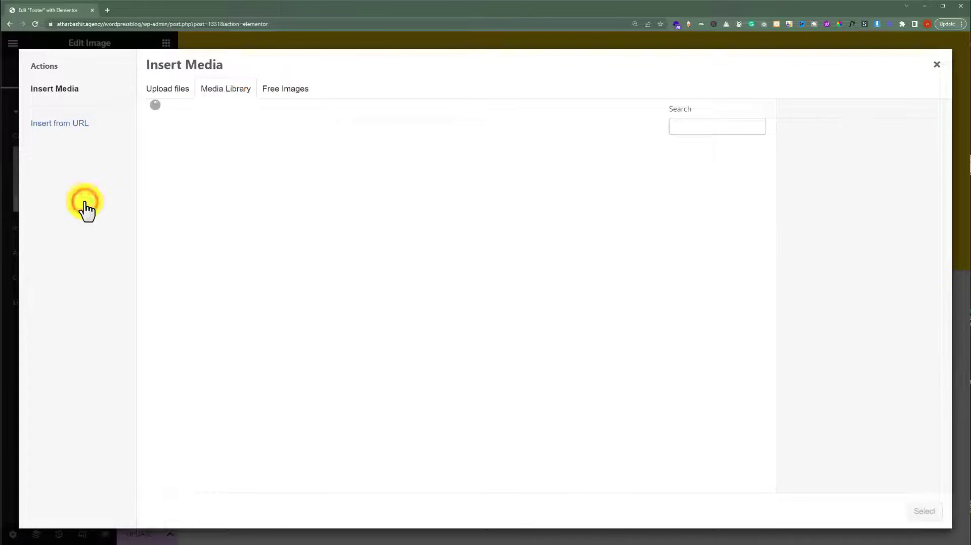
pyautogui.click(185, 99)
pyautogui.click(546, 281)
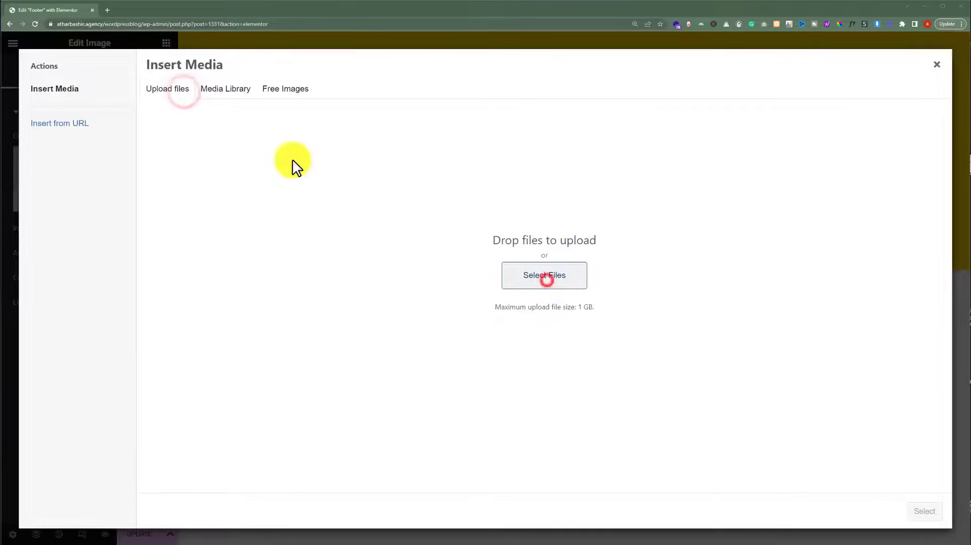
pyautogui.click(104, 87)
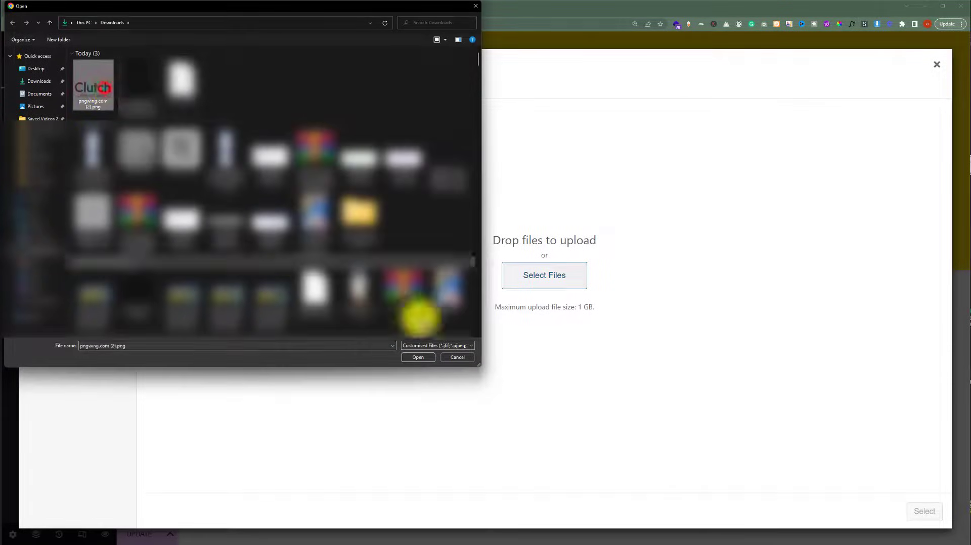
pyautogui.click(420, 355)
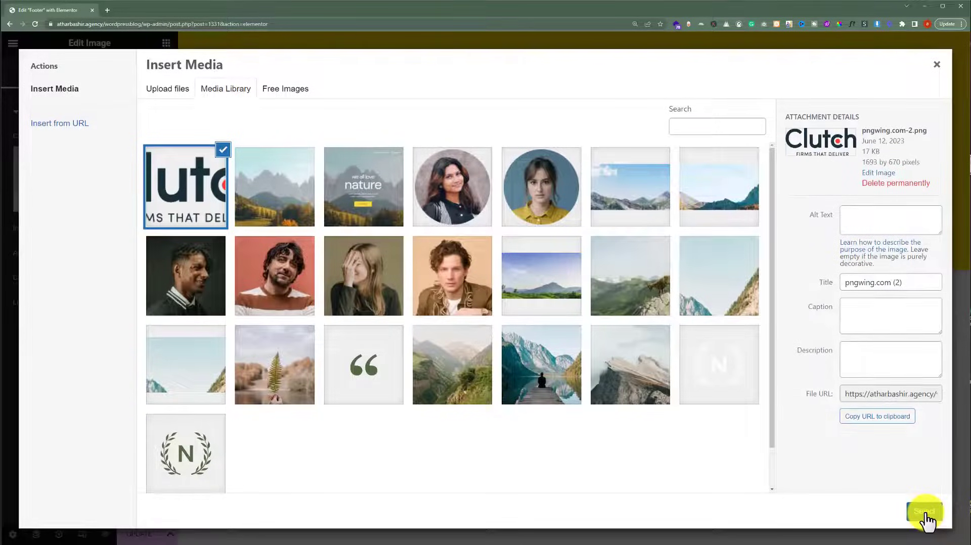
pyautogui.click(925, 511)
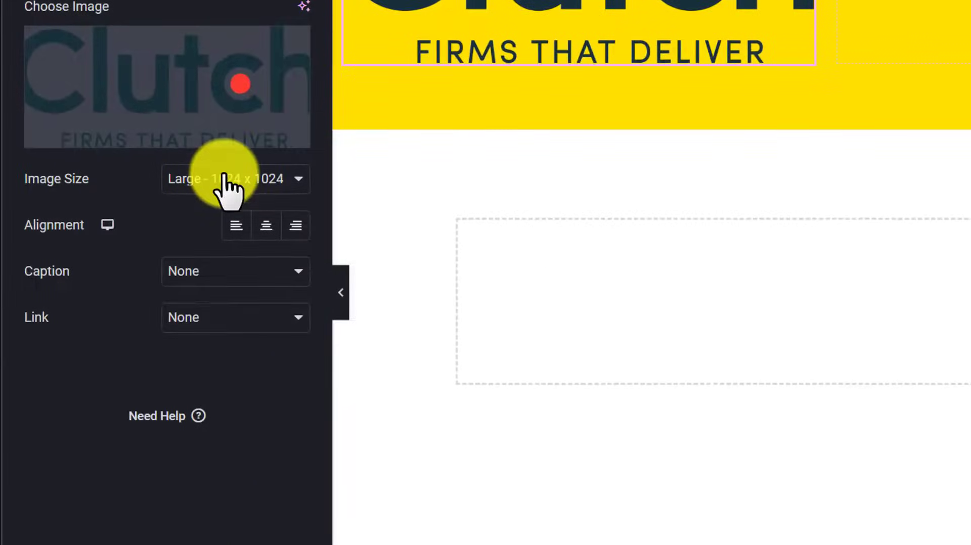
# Give the logo image a custom size of 200 x 79 and apply it.
pyautogui.click(224, 177)
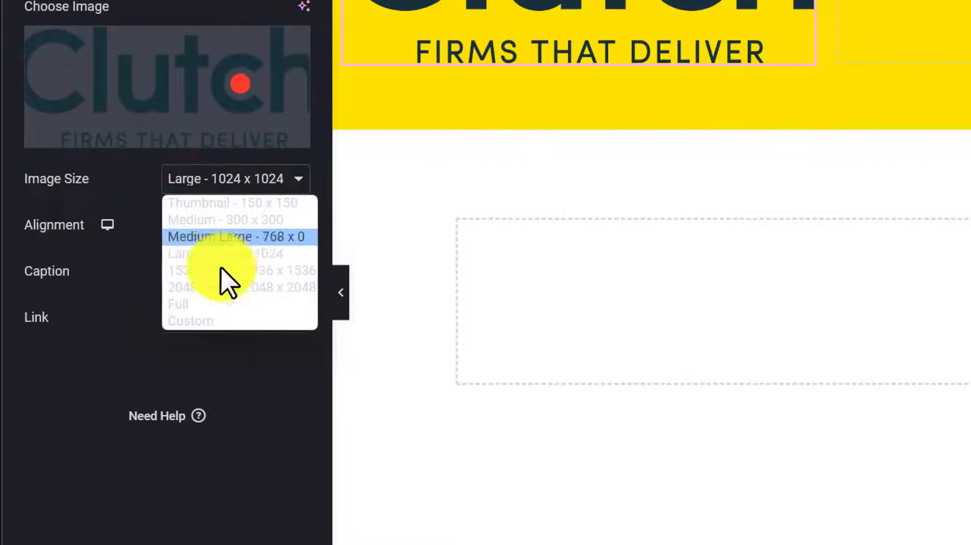
pyautogui.click(202, 323)
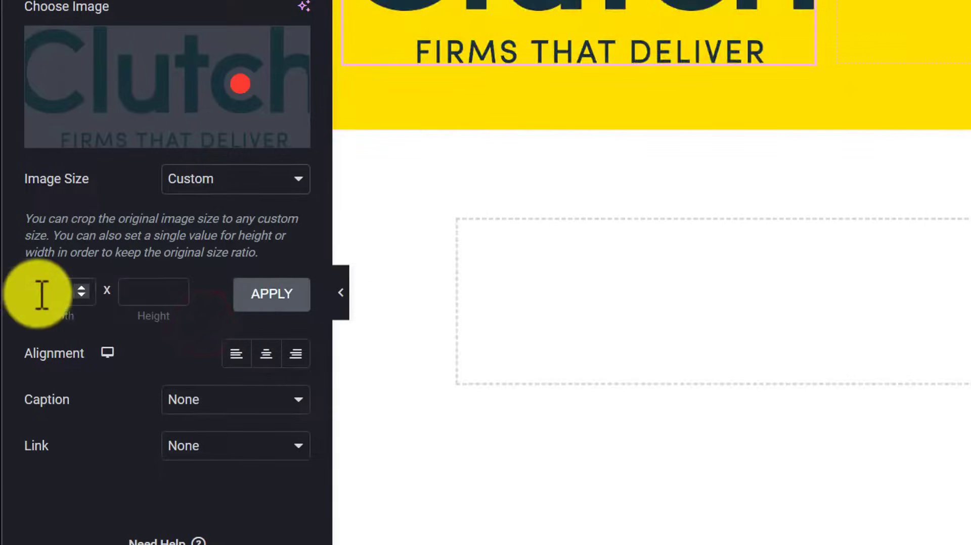
pyautogui.click(39, 293)
pyautogui.write('200')
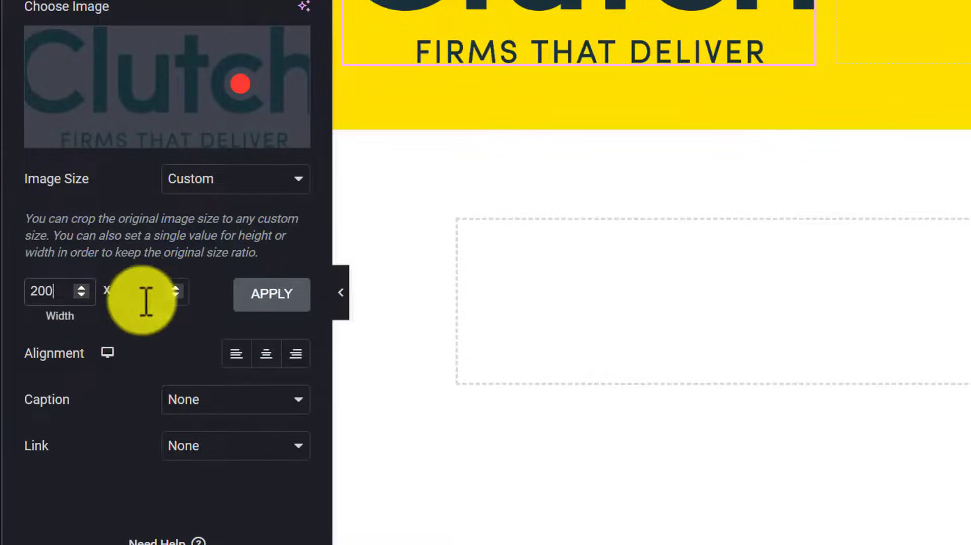
pyautogui.click(144, 293)
pyautogui.write('79')
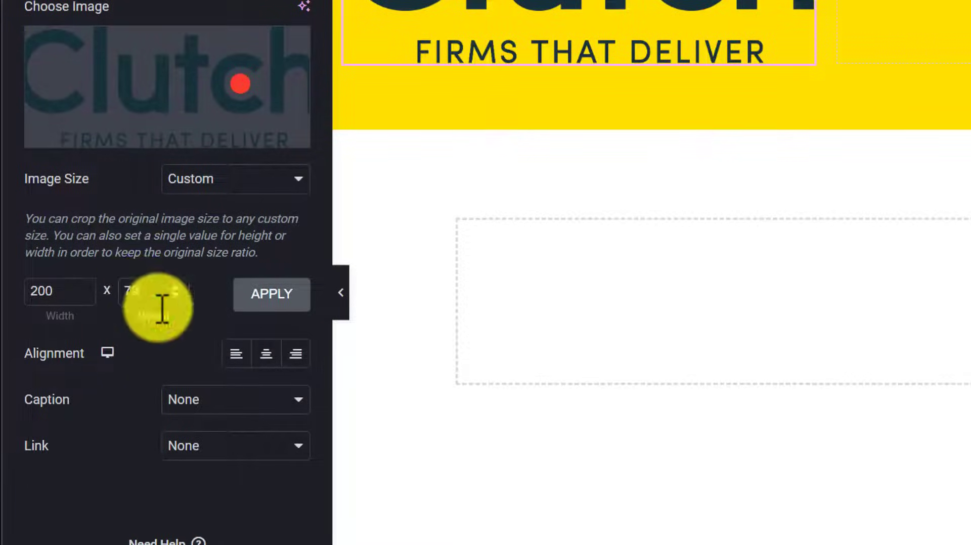
pyautogui.click(279, 295)
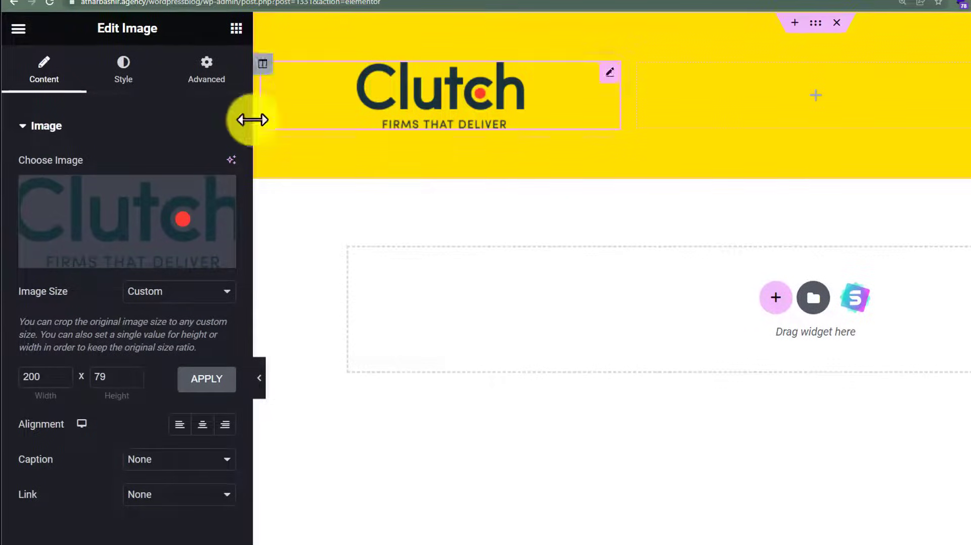
# Add a Text Editor widget below the logo in the first column and set its text color to black.
pyautogui.click(237, 28)
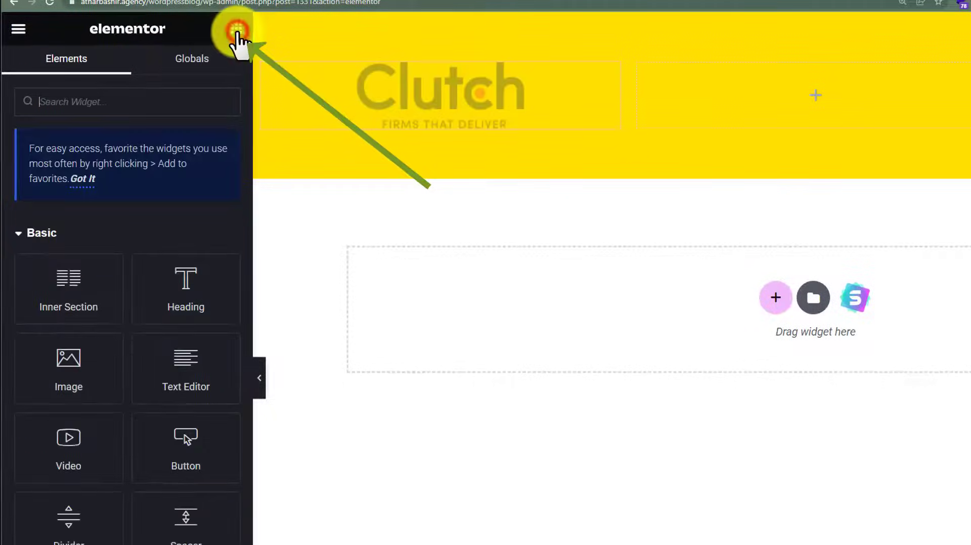
pyautogui.moveTo(186, 372); pyautogui.dragTo(461, 123)
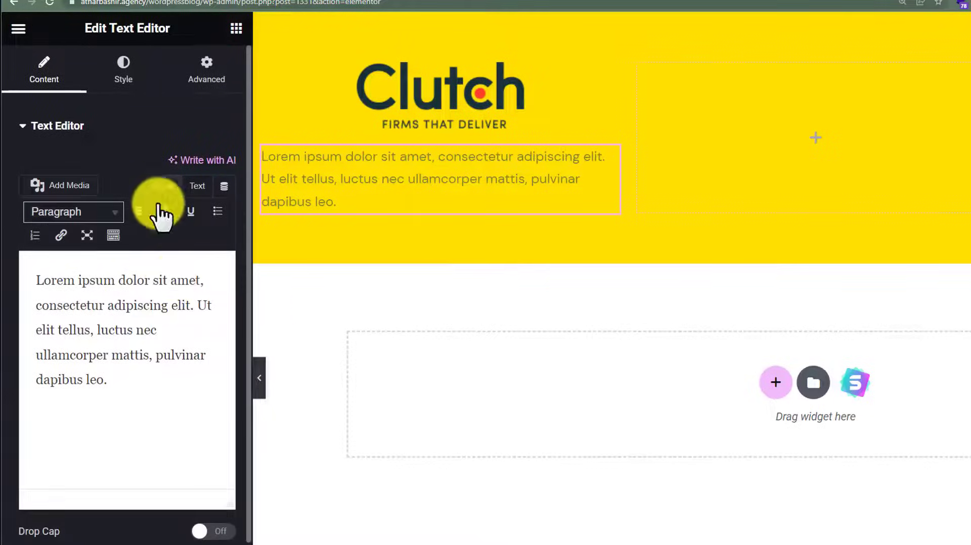
pyautogui.click(124, 80)
pyautogui.click(228, 204)
pyautogui.moveTo(326, 402)
pyautogui.mouseDown()
pyautogui.moveTo(358, 443)
pyautogui.moveTo(334, 407)
pyautogui.mouseUp()
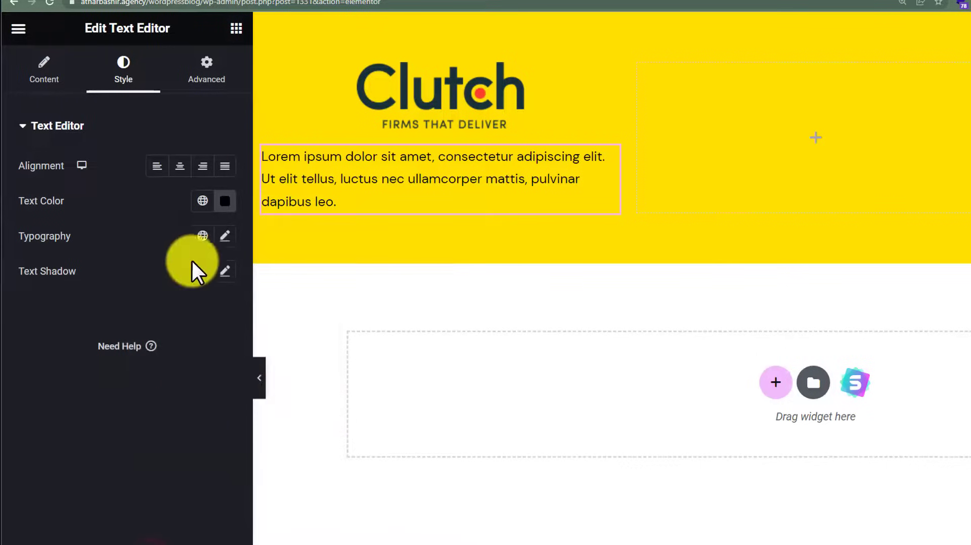
# Unlink the text widget's padding values and set the right and left padding to 70 px.
pyautogui.click(215, 87)
pyautogui.click(225, 250)
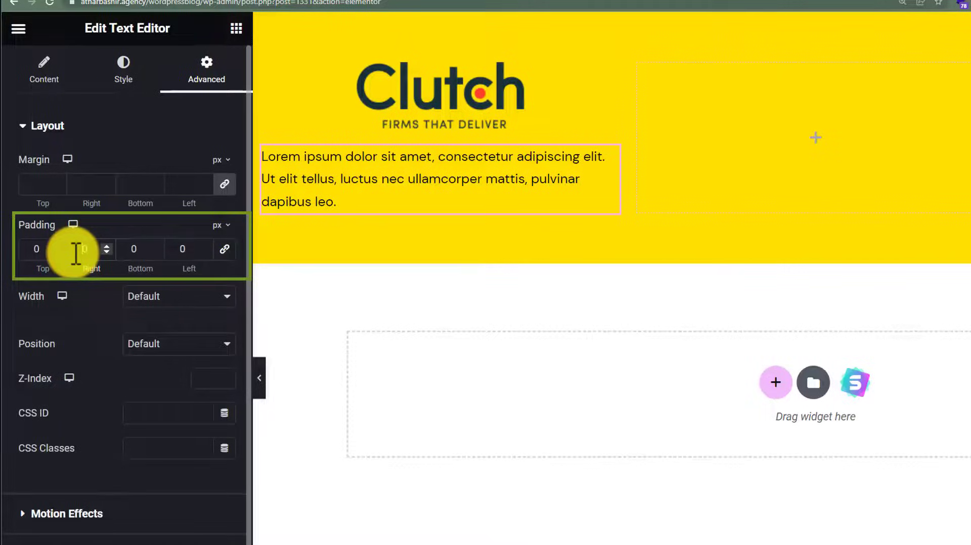
pyautogui.write('700')
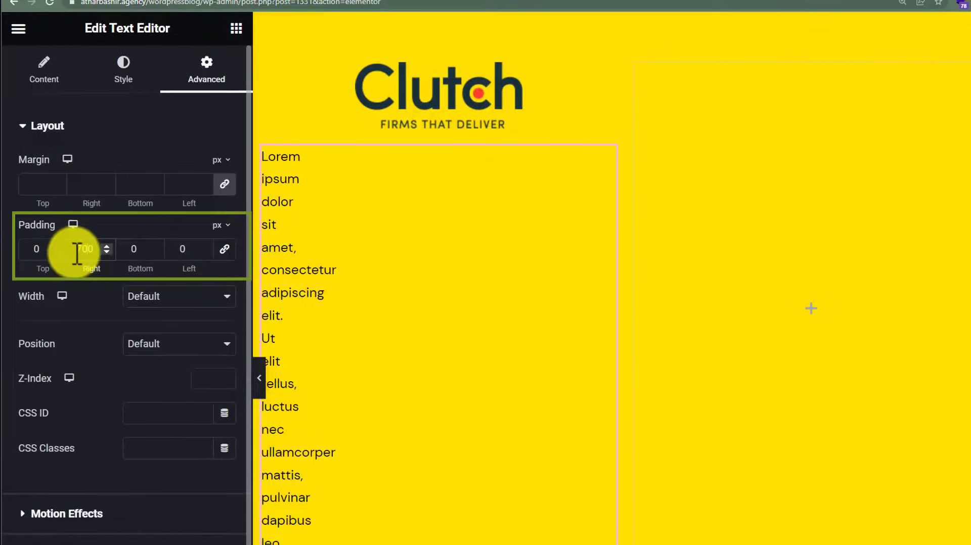
pyautogui.press('BackSpace')
pyautogui.click(191, 248)
pyautogui.write('70')
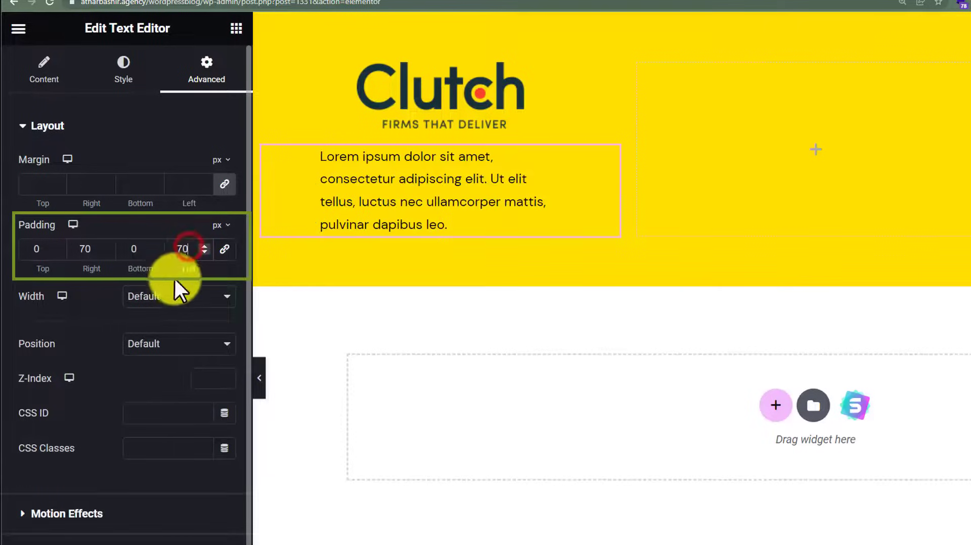
pyautogui.click(159, 475)
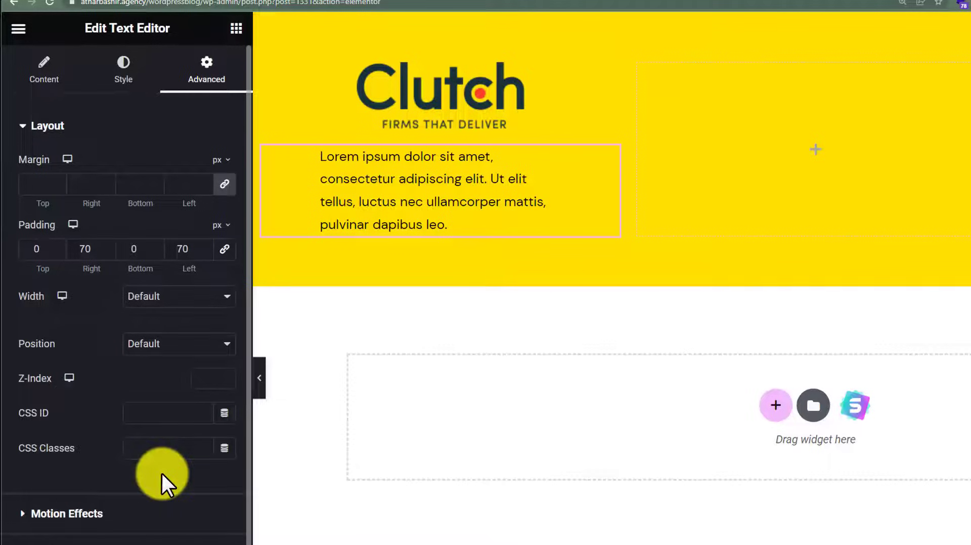
# Find the Navigation Menu widget by searching for "menu", add it to the second column, and use Main Menu as its menu.
pyautogui.click(236, 31)
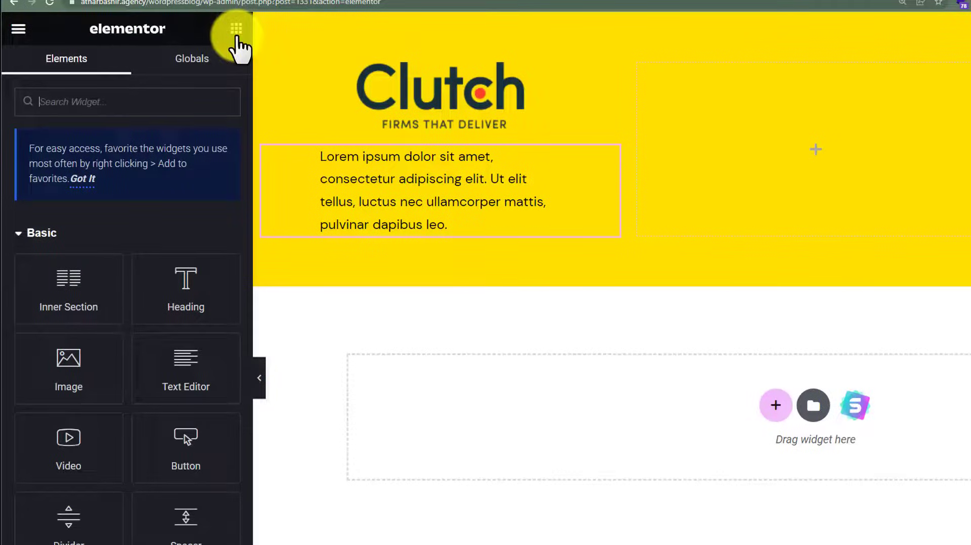
pyautogui.write('menu')
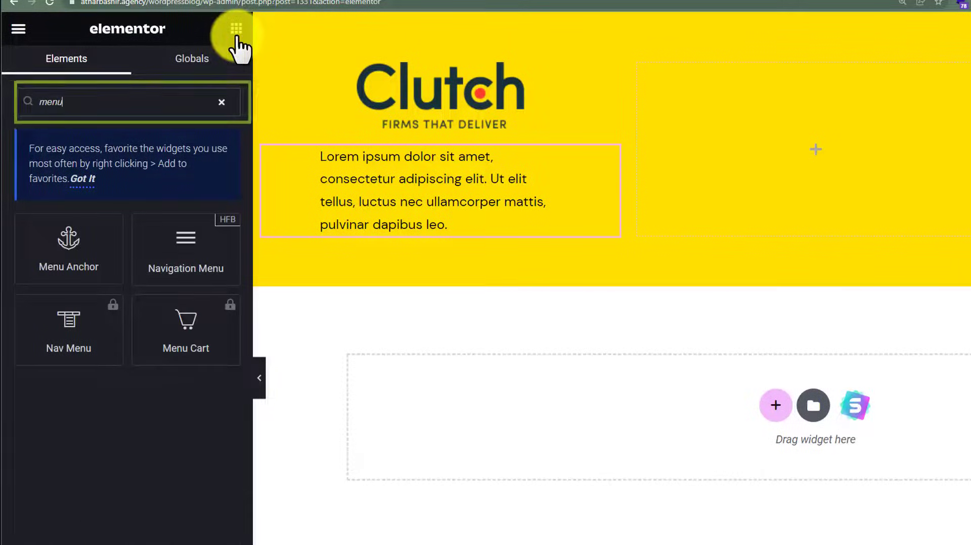
pyautogui.moveTo(184, 252); pyautogui.dragTo(184, 347)
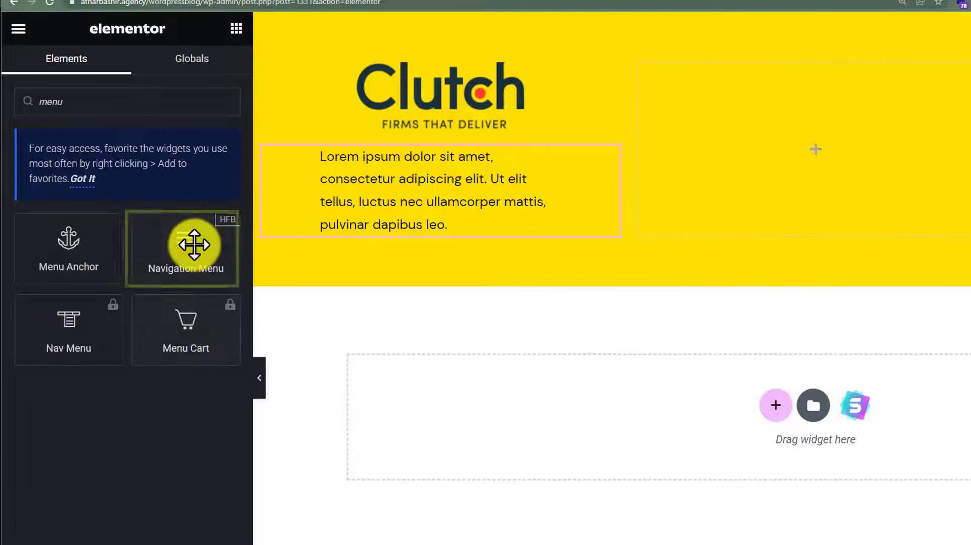
pyautogui.moveTo(183, 246); pyautogui.dragTo(774, 182)
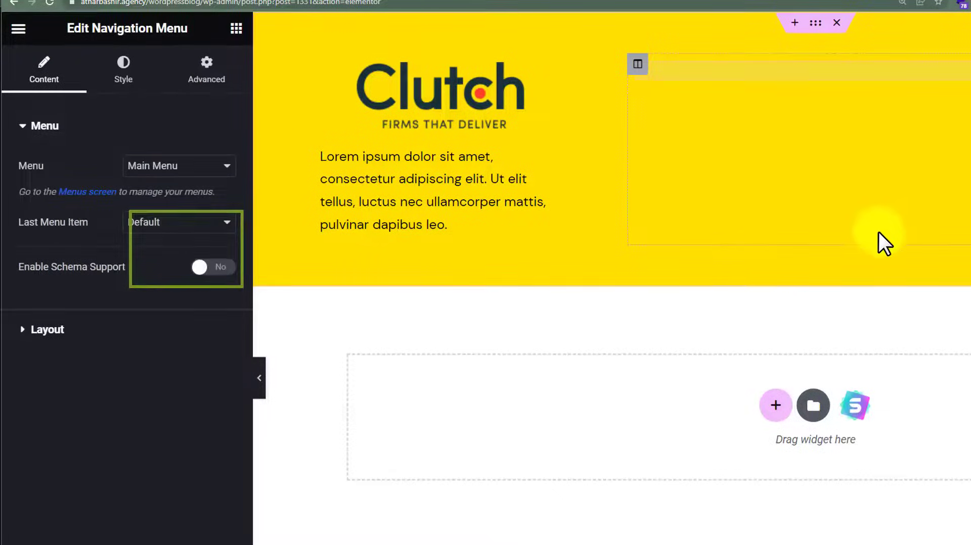
pyautogui.click(152, 167)
pyautogui.click(155, 183)
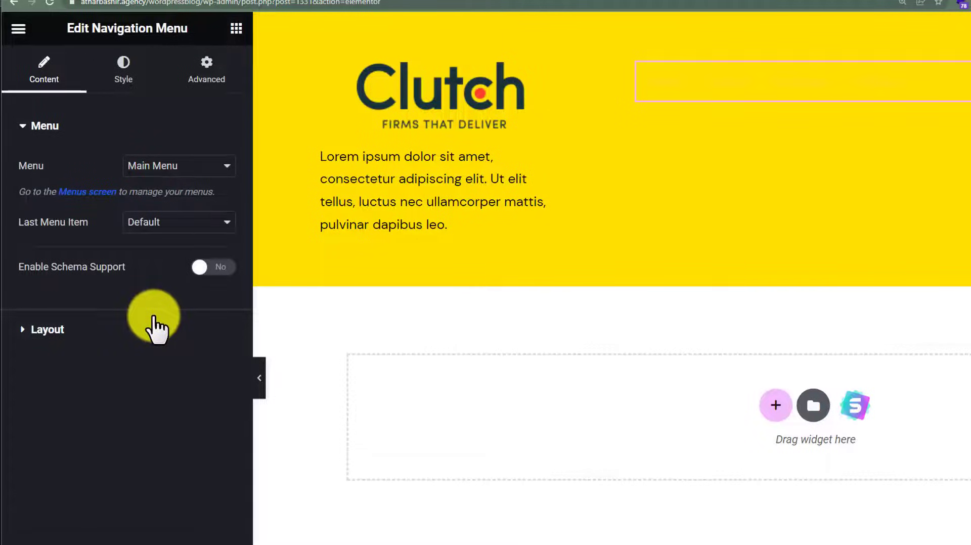
# Set the navigation menu's normal text color to black, #000000.
pyautogui.click(124, 71)
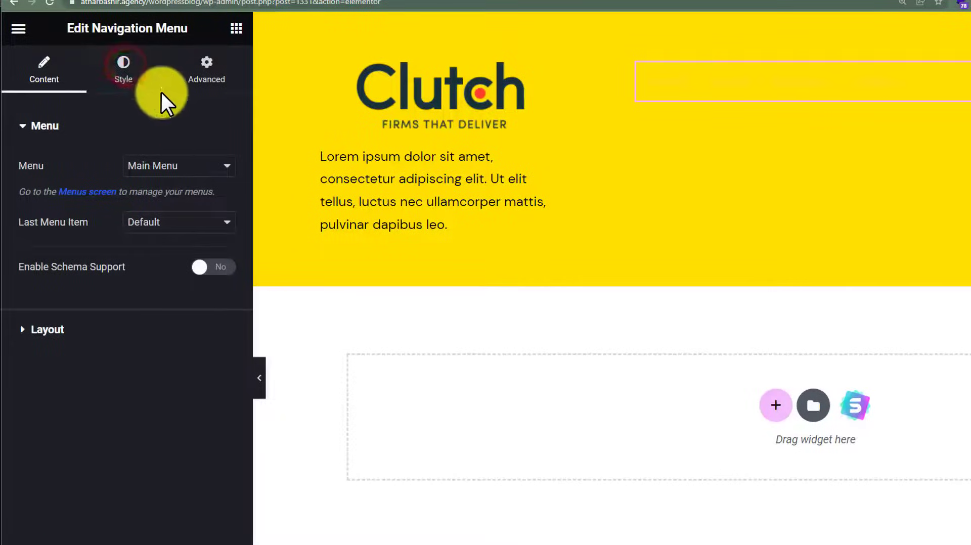
pyautogui.click(123, 73)
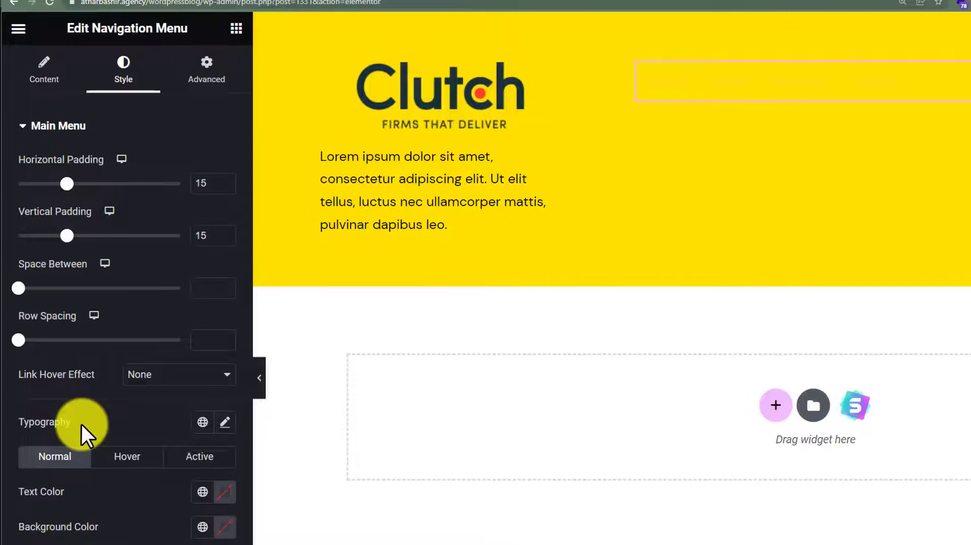
pyautogui.click(225, 493)
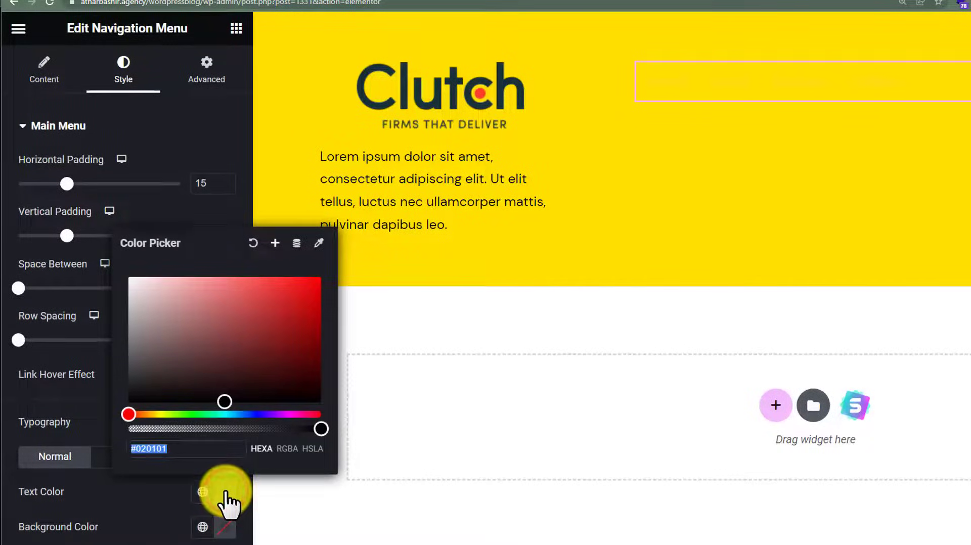
pyautogui.moveTo(225, 399); pyautogui.dragTo(342, 414)
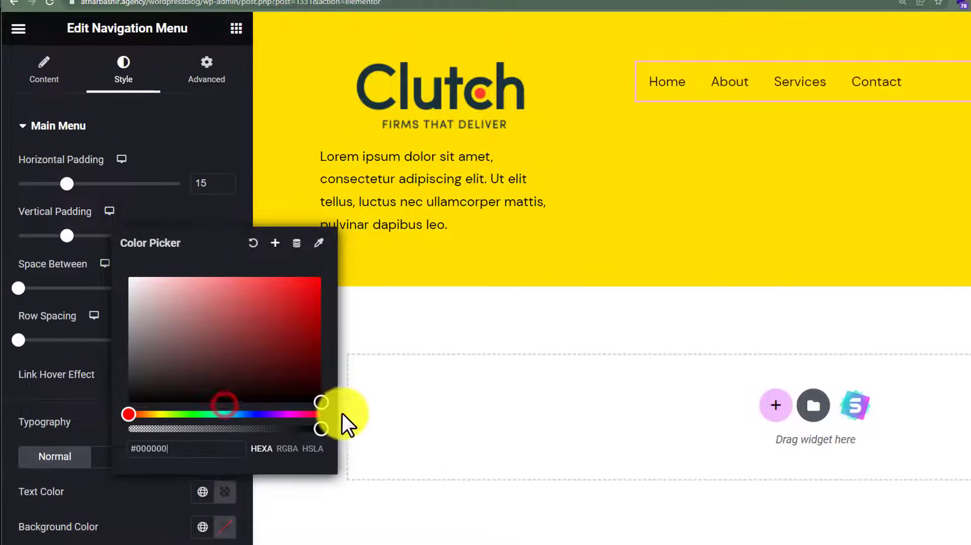
pyautogui.click(338, 420)
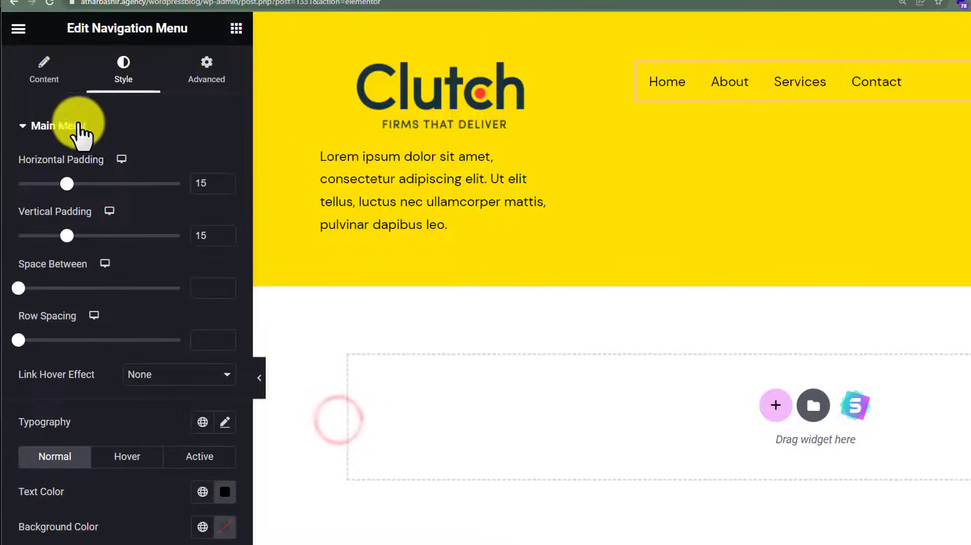
# Change the navigation menu's layout to Vertical with left alignment.
pyautogui.click(44, 77)
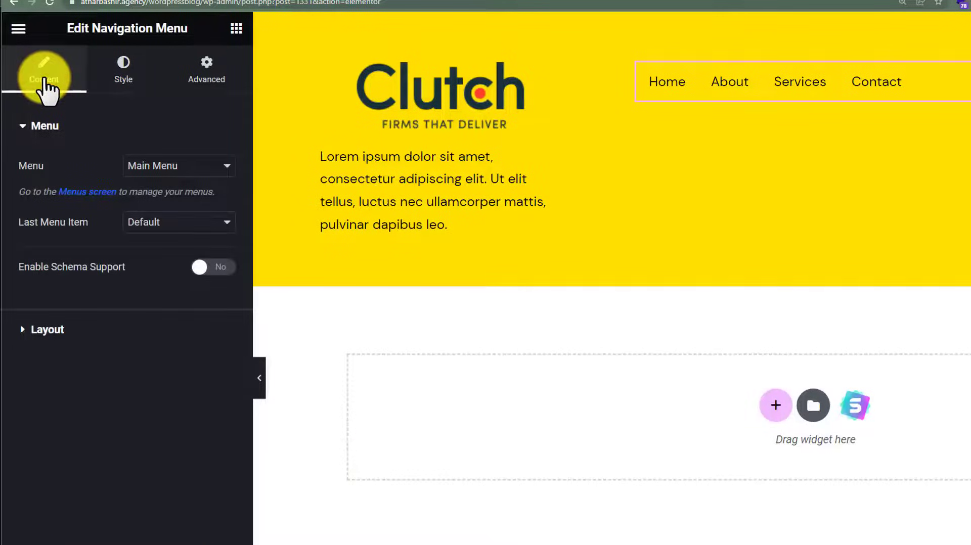
pyautogui.click(64, 139)
pyautogui.click(84, 333)
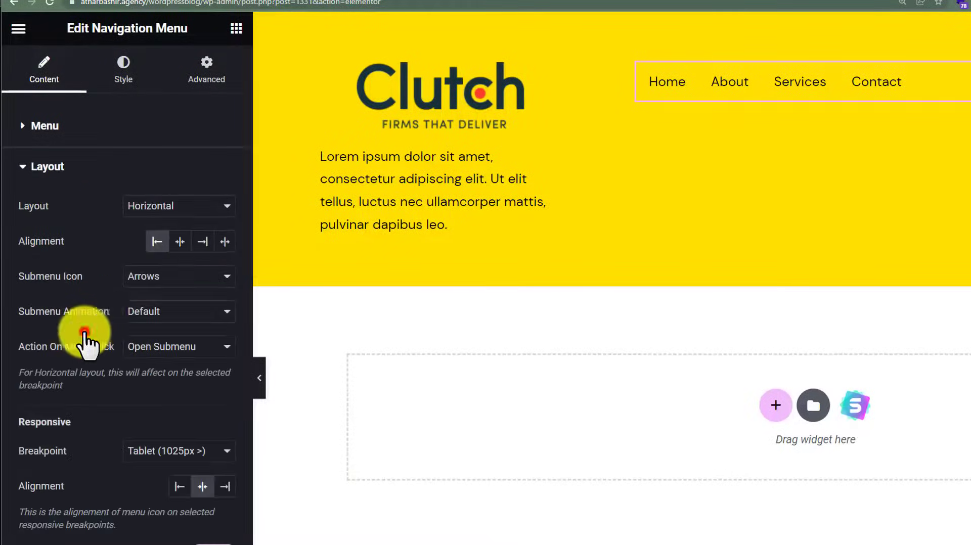
pyautogui.click(156, 207)
pyautogui.click(155, 242)
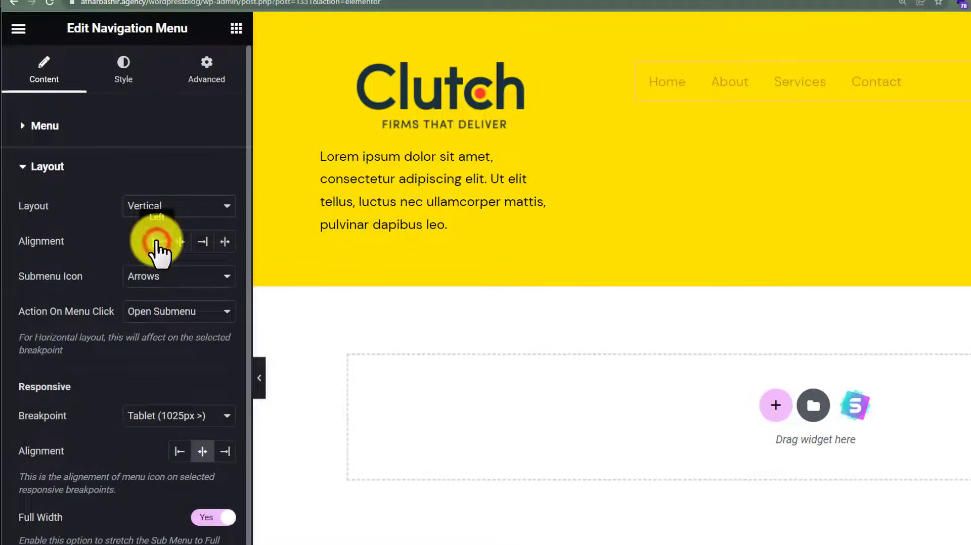
pyautogui.click(156, 242)
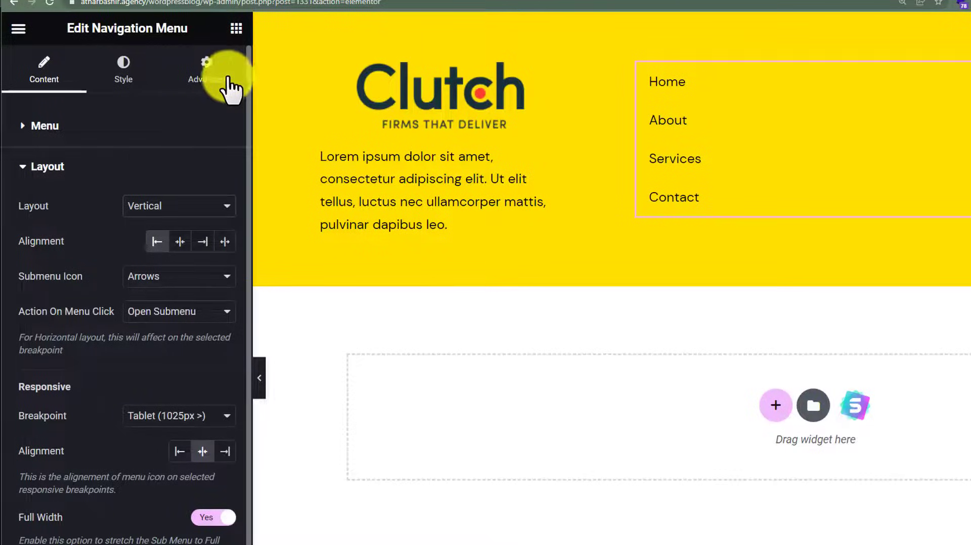
# Add a Heading widget above the navigation menu in the second column and title it "Useful Links".
pyautogui.click(236, 29)
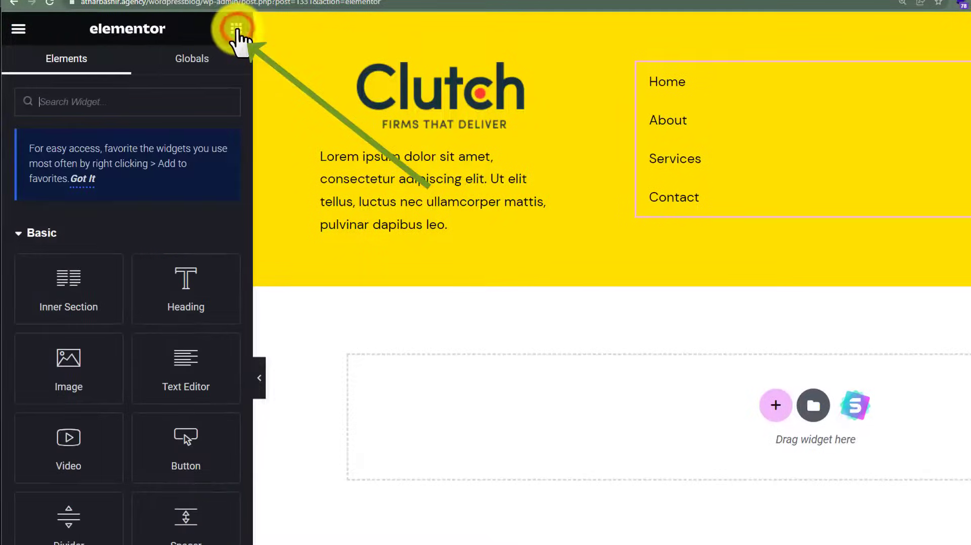
pyautogui.moveTo(152, 306); pyautogui.dragTo(675, 98)
pyautogui.moveTo(23, 186); pyautogui.dragTo(151, 197)
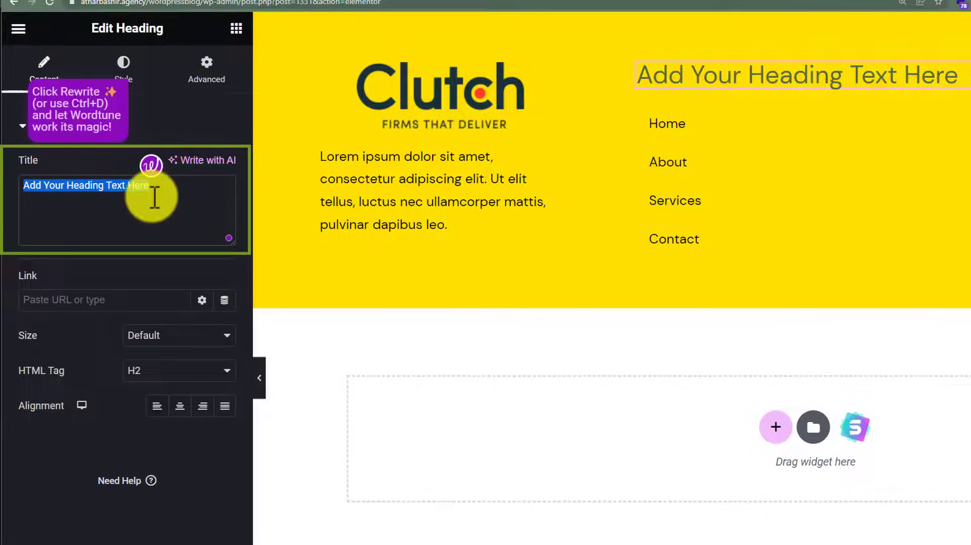
pyautogui.write('Useful Links')
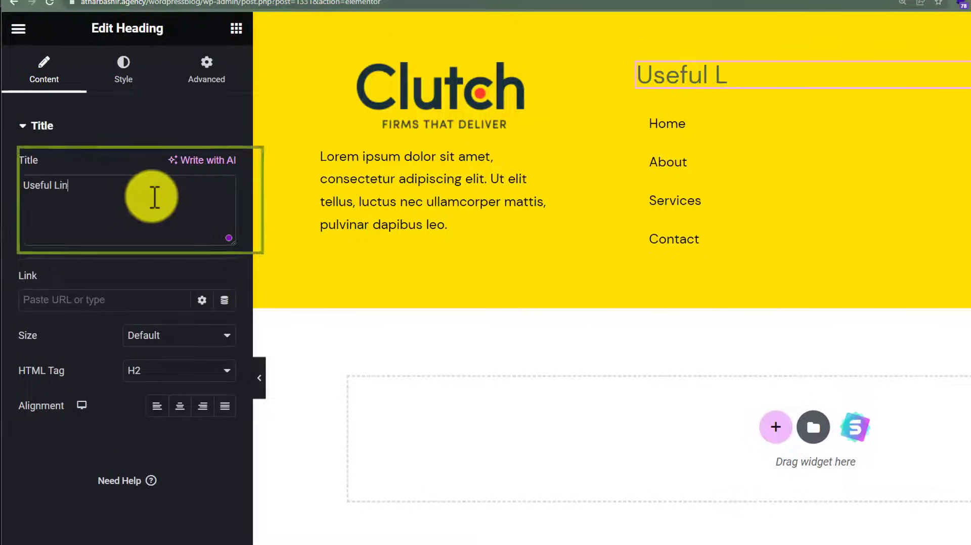
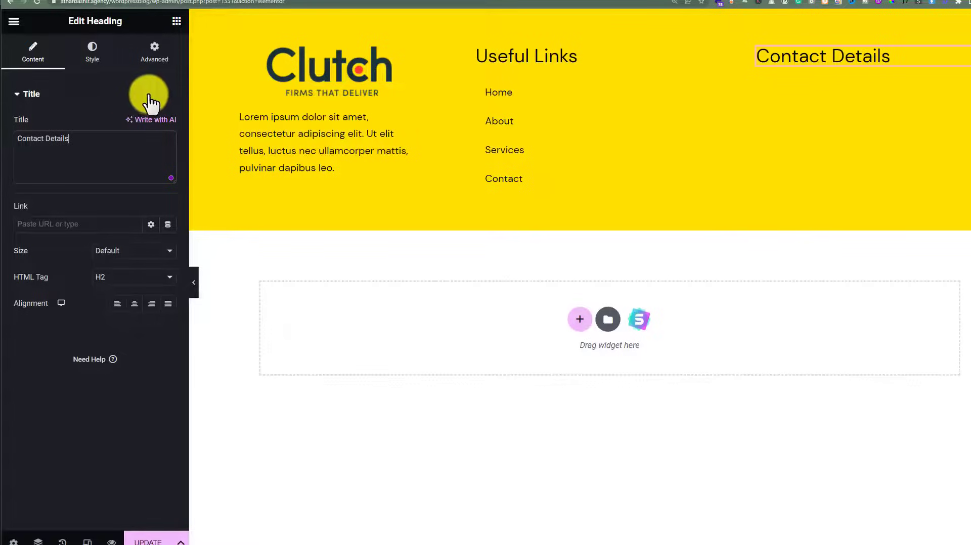
# Find the Icon List widget by searching for "icon li" and add it below the Contact Details heading in the third column.
pyautogui.click(177, 23)
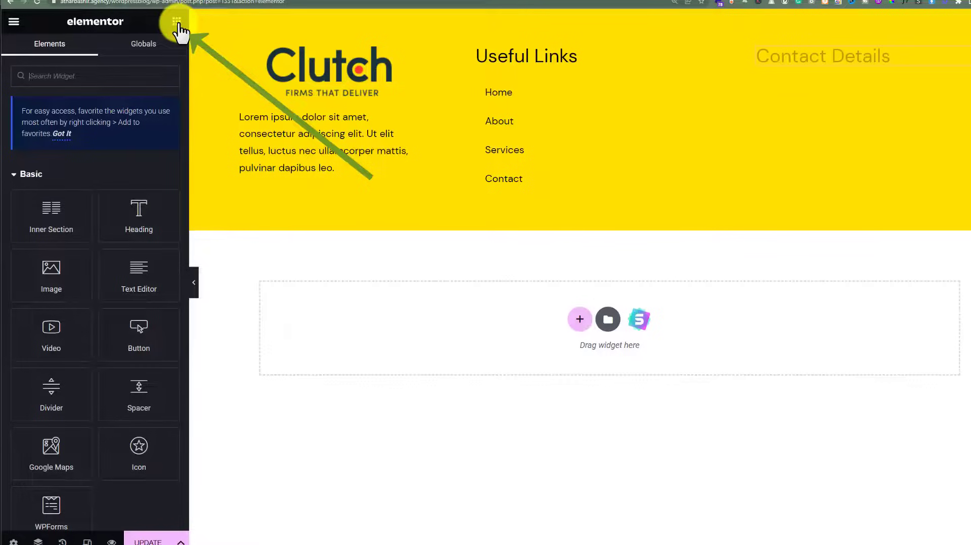
pyautogui.click(119, 80)
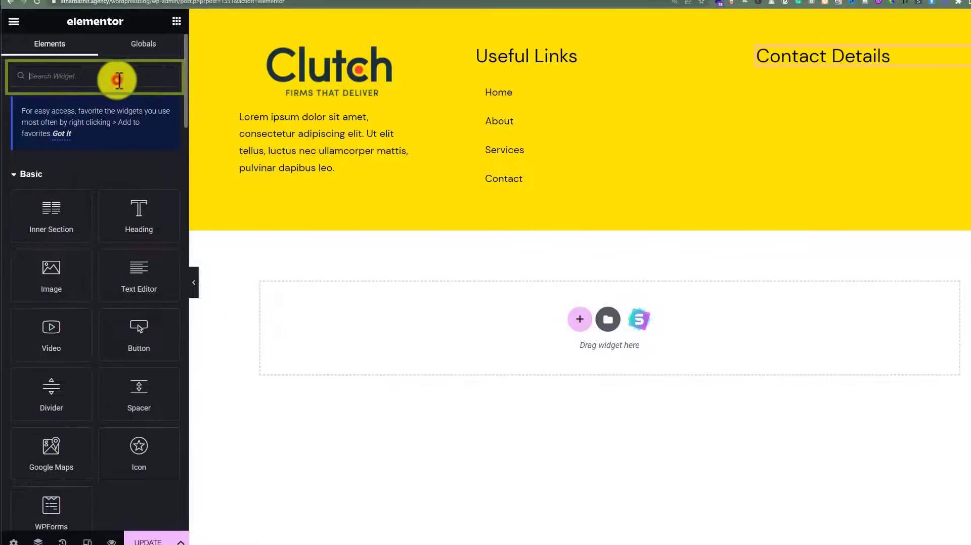
pyautogui.write('icon li')
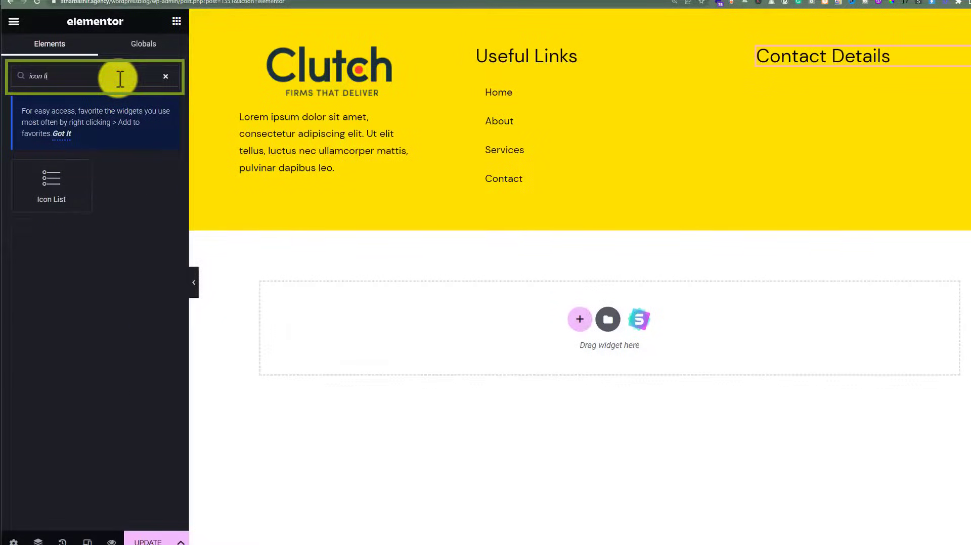
pyautogui.moveTo(39, 191); pyautogui.dragTo(805, 72)
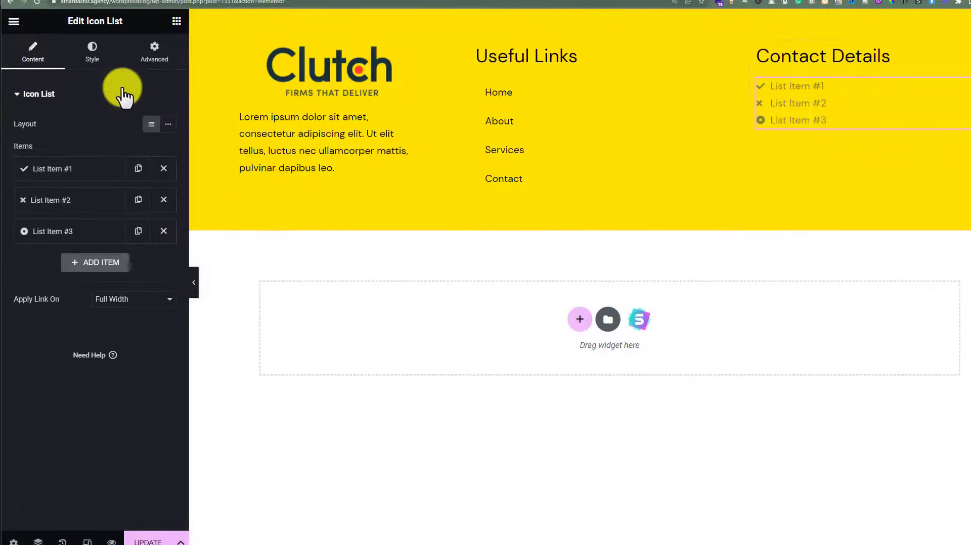
# Replace the first icon list item's text with the website's contact e-mail address.
pyautogui.click(81, 167)
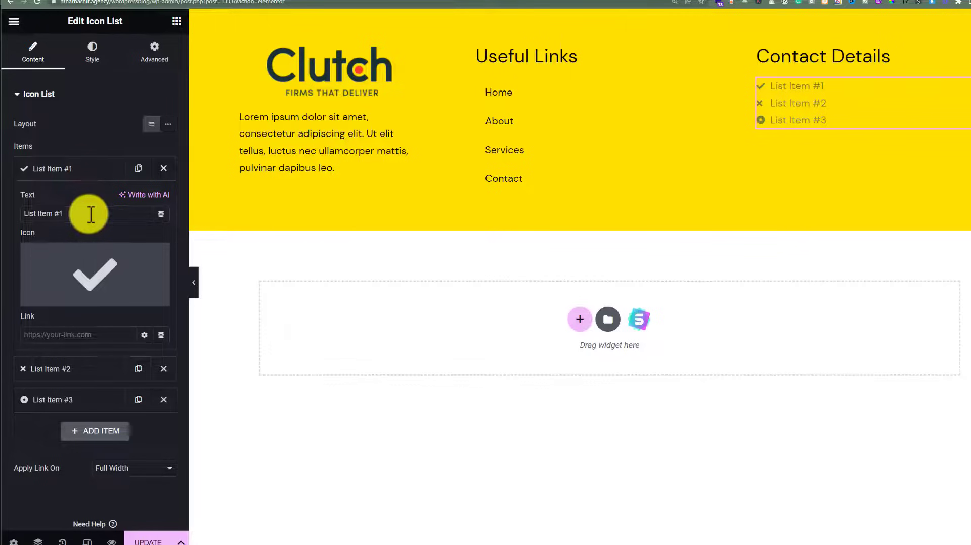
pyautogui.tripleClick(89, 214)
pyautogui.hotkey('ctrl', 'v')
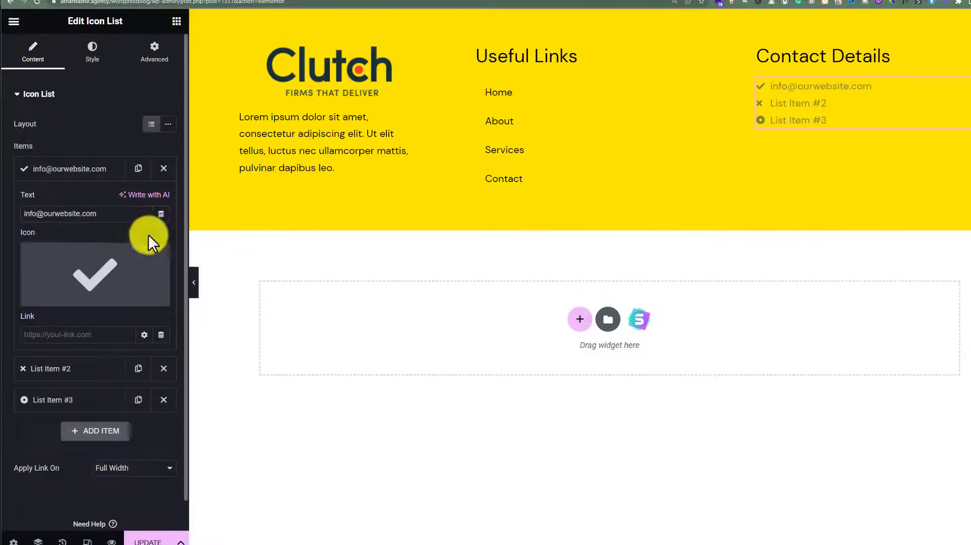
# Change the e-mail item's icon to the solid Envelope from the icon library, searching for "env".
pyautogui.moveTo(124, 266)
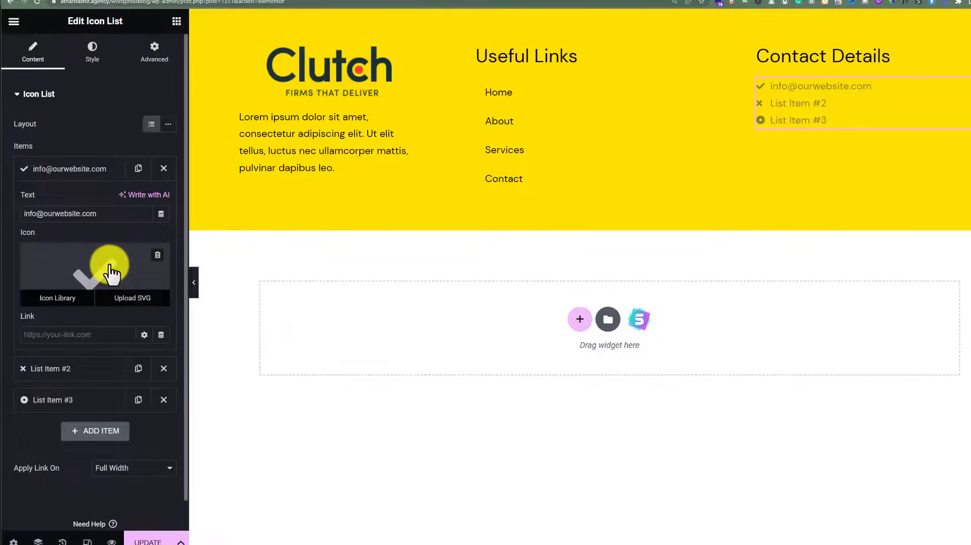
pyautogui.click(112, 271)
pyautogui.click(550, 91)
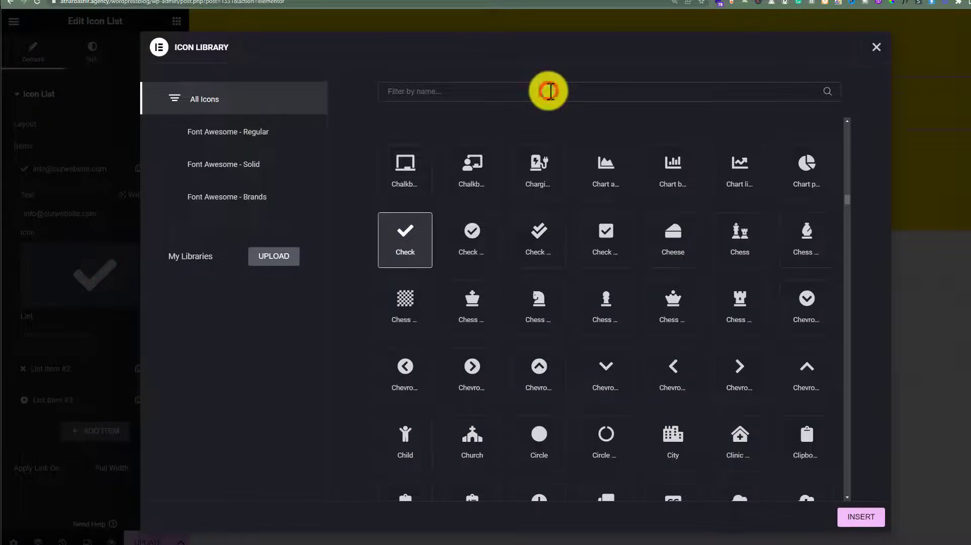
pyautogui.write('mess')
pyautogui.press('BackSpace')
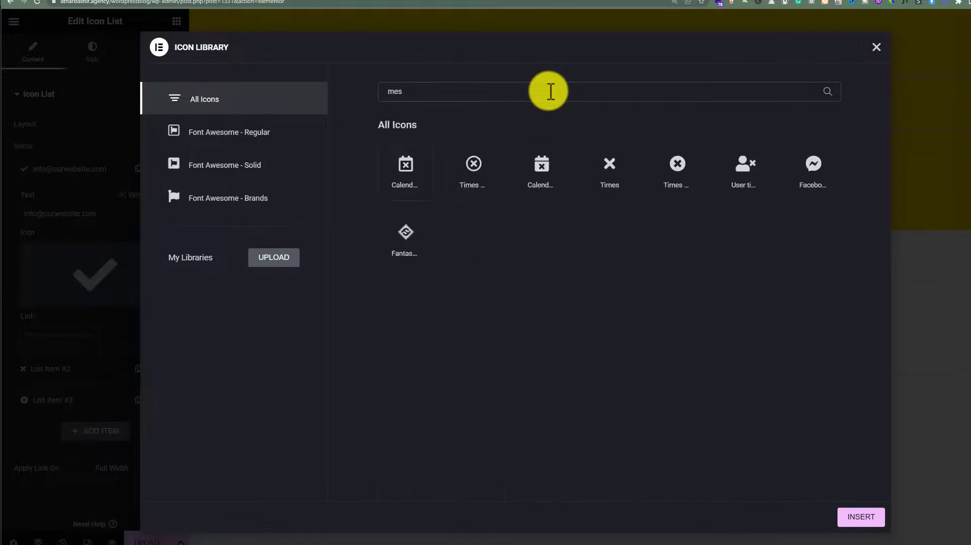
pyautogui.press('BackSpace')
pyautogui.press('BackSpace')
pyautogui.press('BackSpace')
pyautogui.write('en')
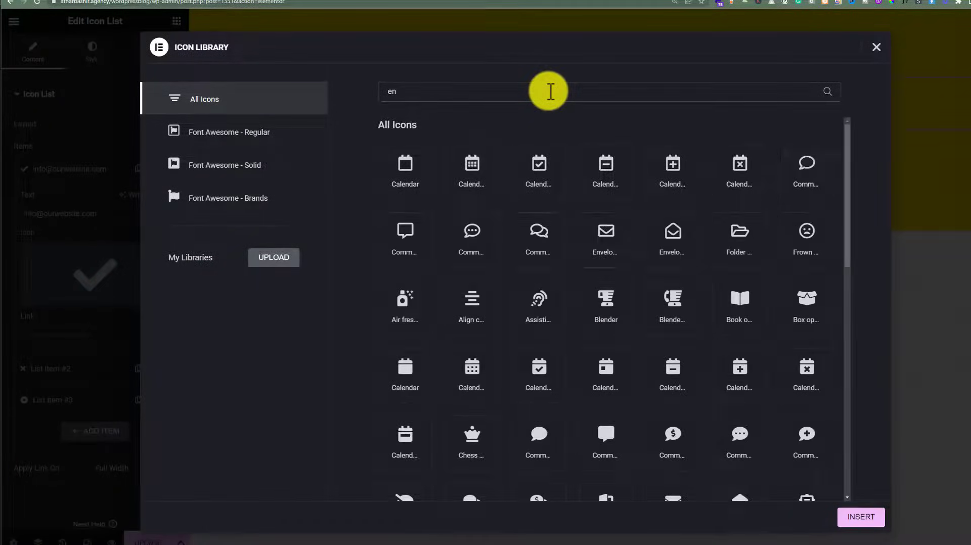
pyautogui.write('v')
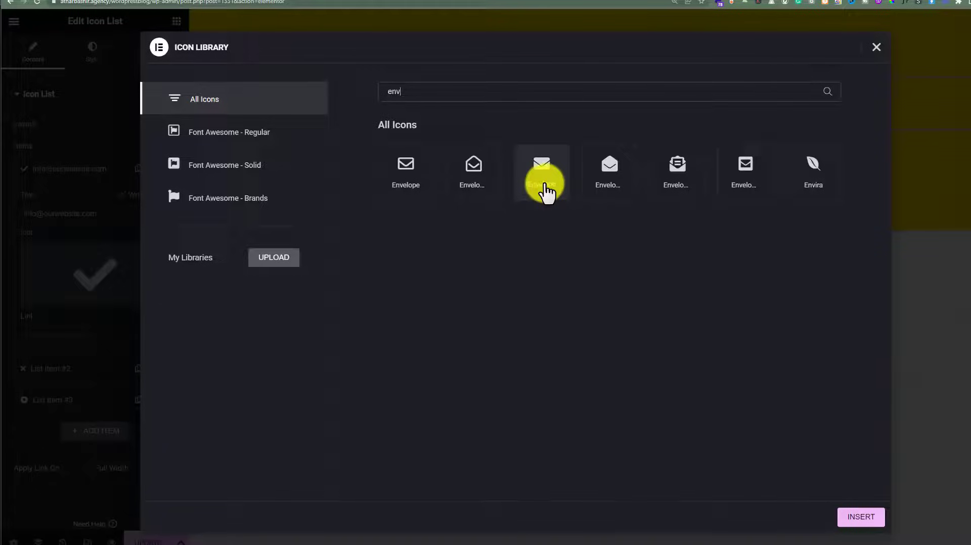
pyautogui.click(544, 189)
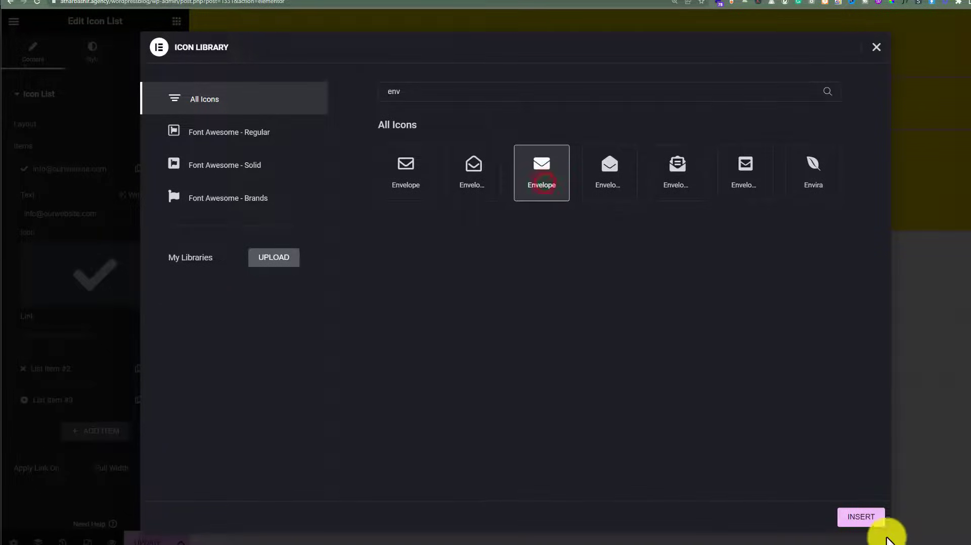
pyautogui.click(861, 517)
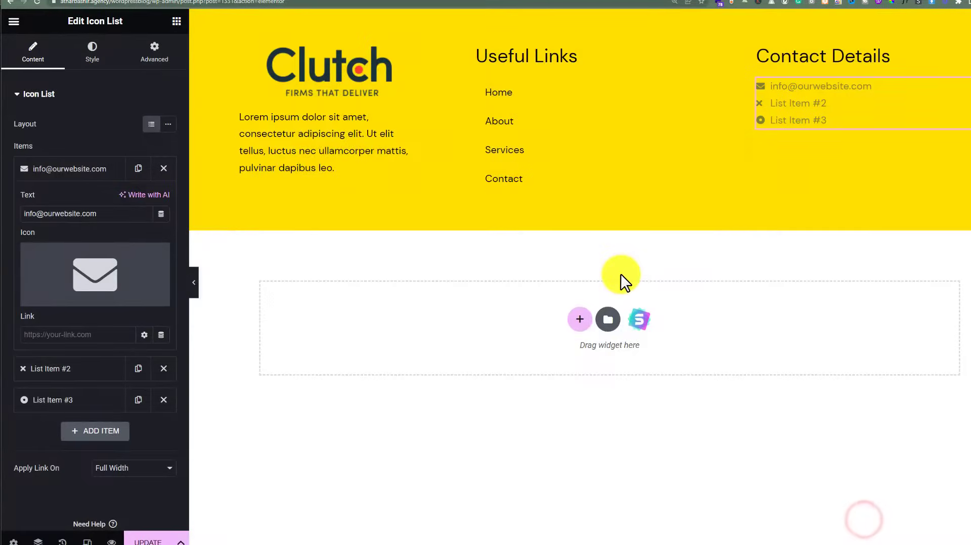
pyautogui.click(70, 168)
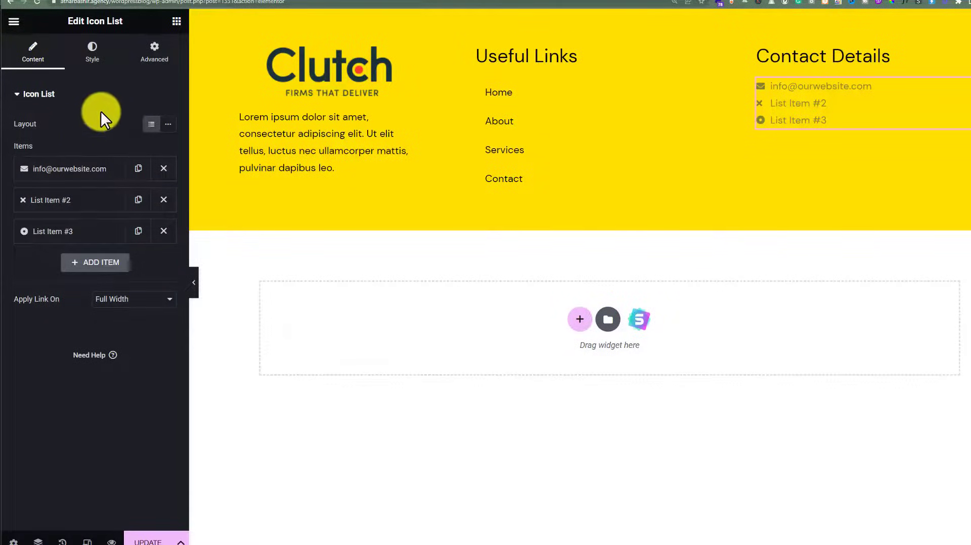
# Set the icon list's normal icon color to black.
pyautogui.click(92, 51)
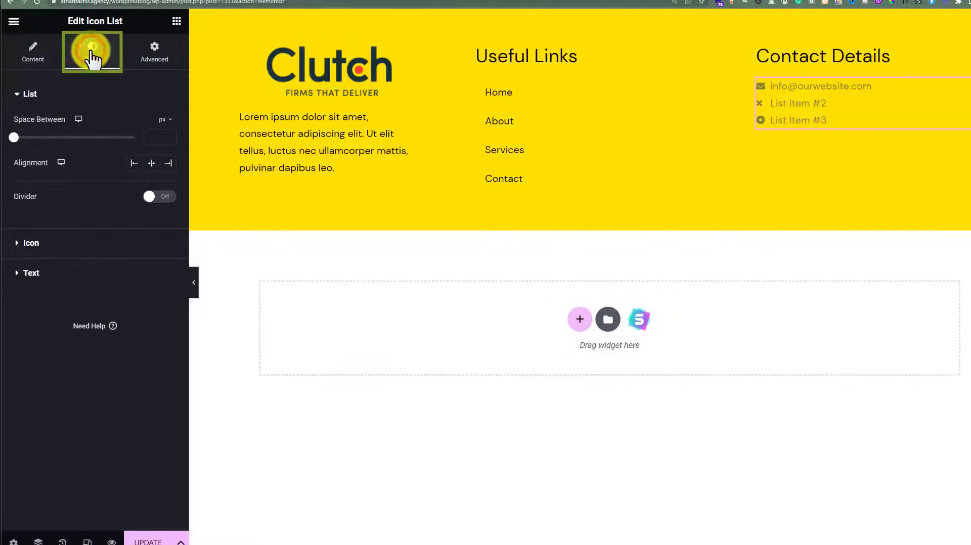
pyautogui.click(53, 244)
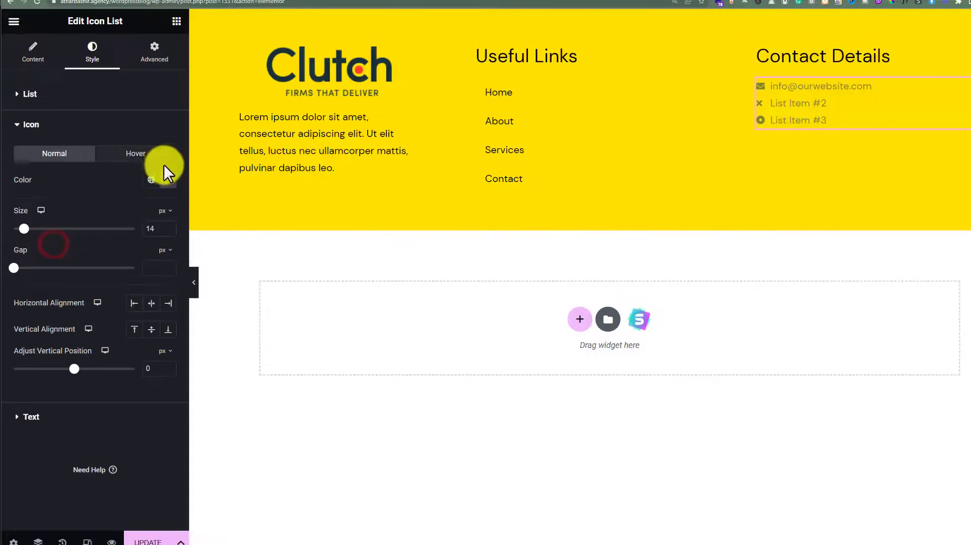
pyautogui.click(168, 181)
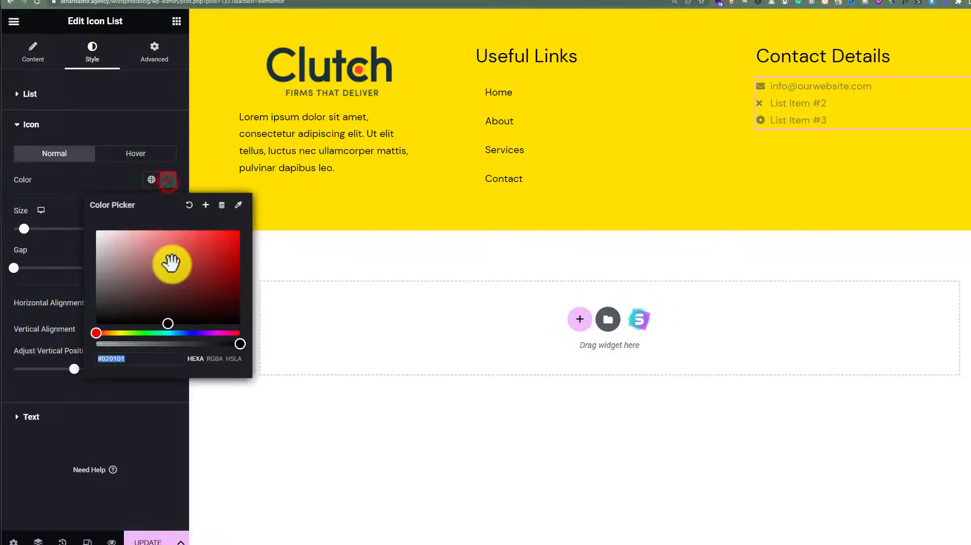
pyautogui.click(248, 335)
# Set the icon list's normal text color to black.
pyautogui.click(31, 416)
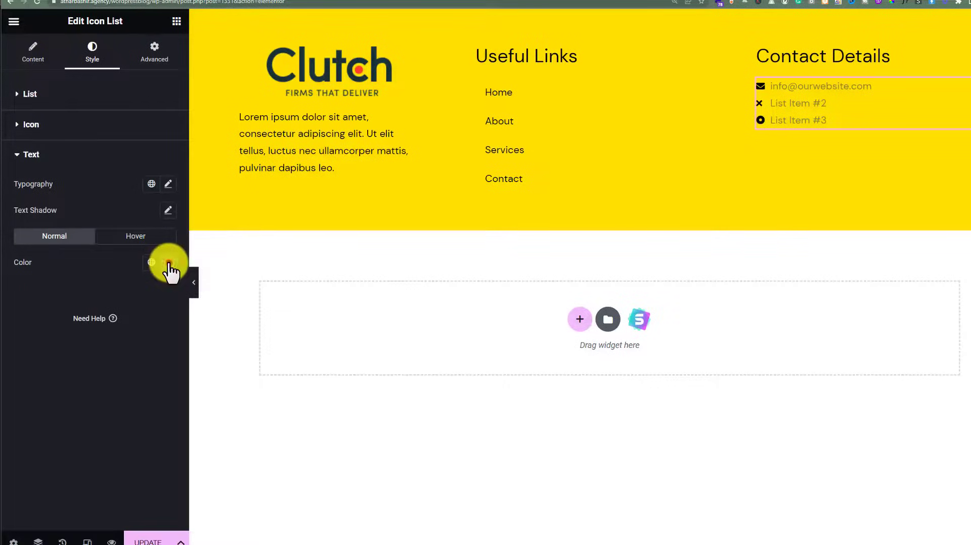
pyautogui.click(168, 263)
pyautogui.moveTo(157, 328); pyautogui.dragTo(252, 420)
pyautogui.click(249, 415)
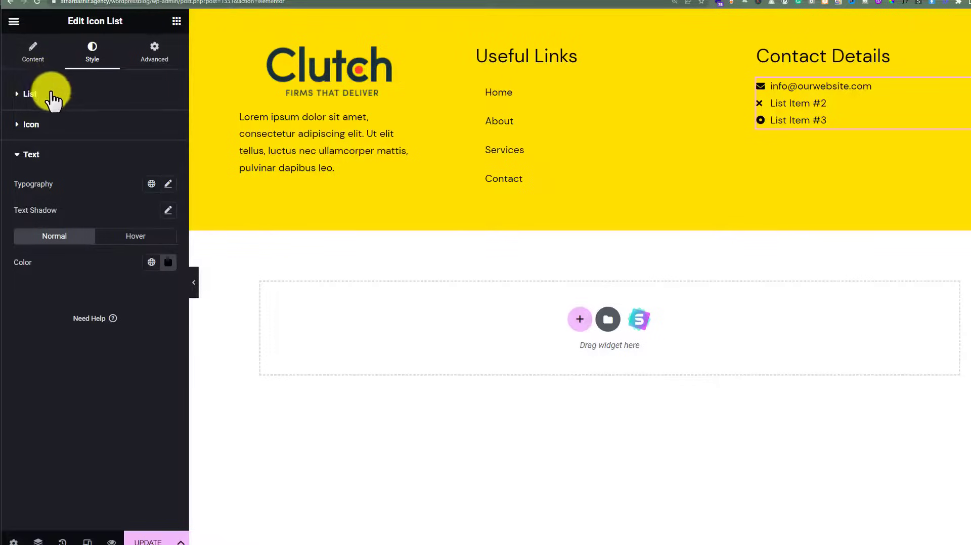
pyautogui.click(36, 94)
# Replace the second icon list item's text with a phone number and delete the third item.
pyautogui.click(32, 56)
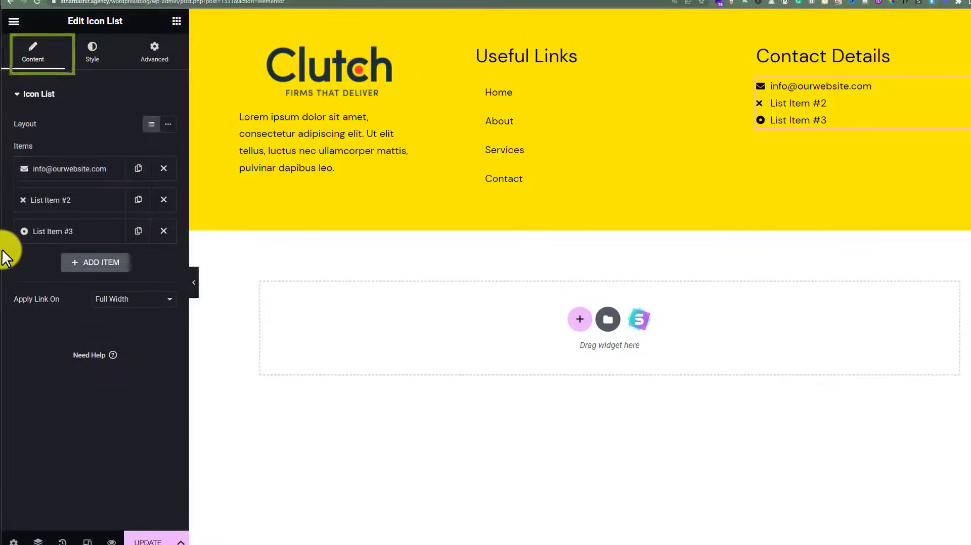
pyautogui.click(48, 203)
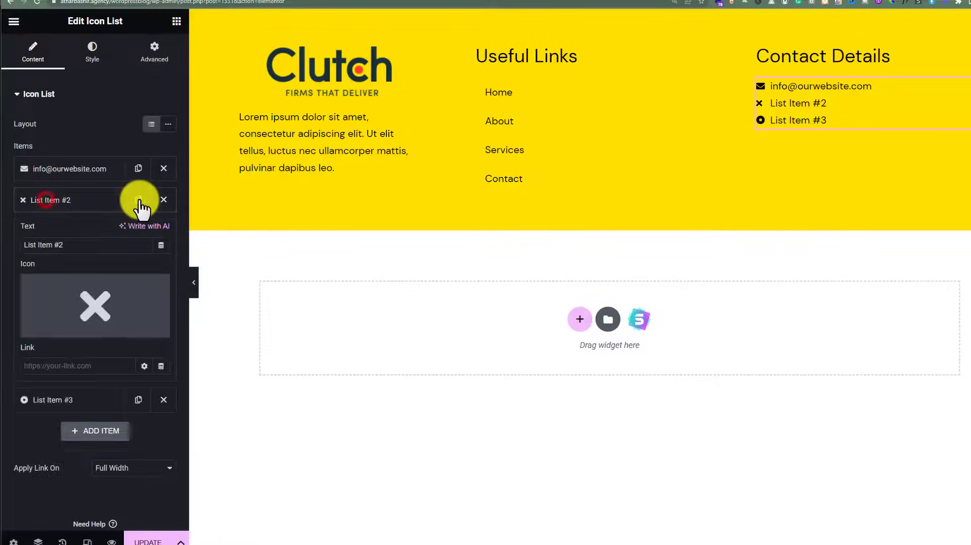
pyautogui.tripleClick(90, 245)
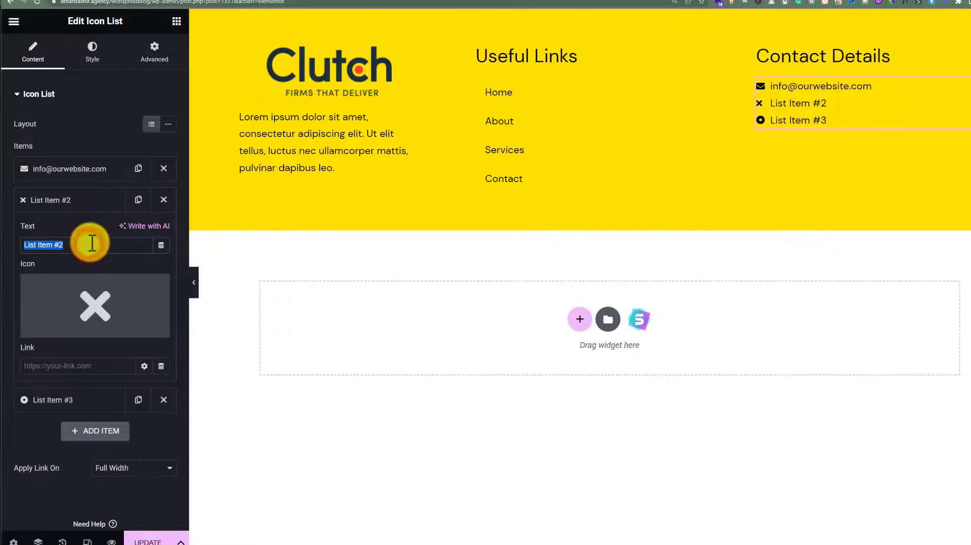
pyautogui.write('999-999')
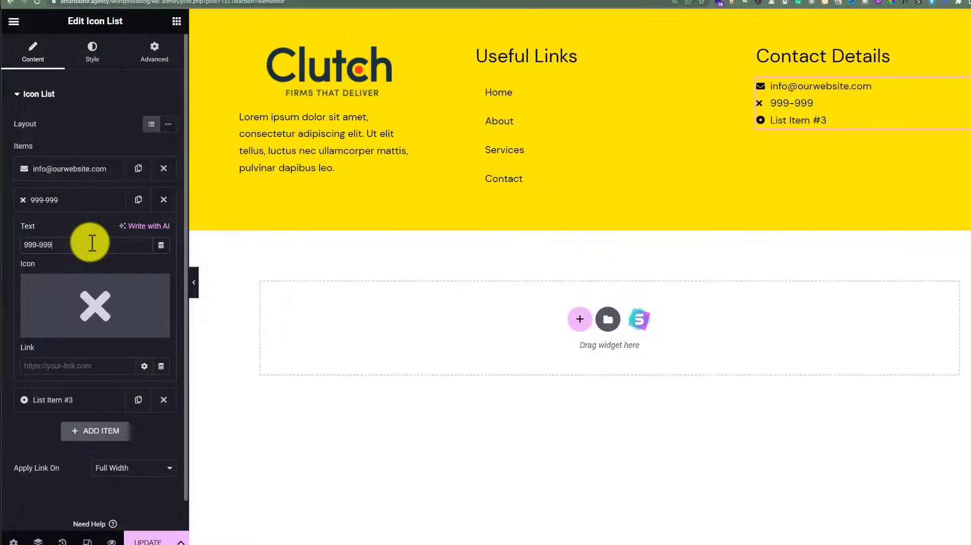
pyautogui.write('-999')
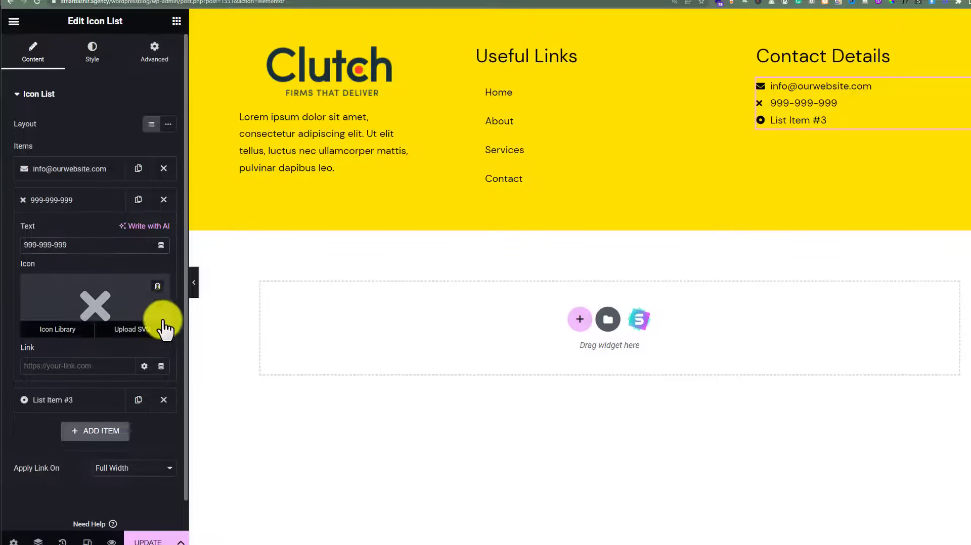
pyautogui.click(164, 400)
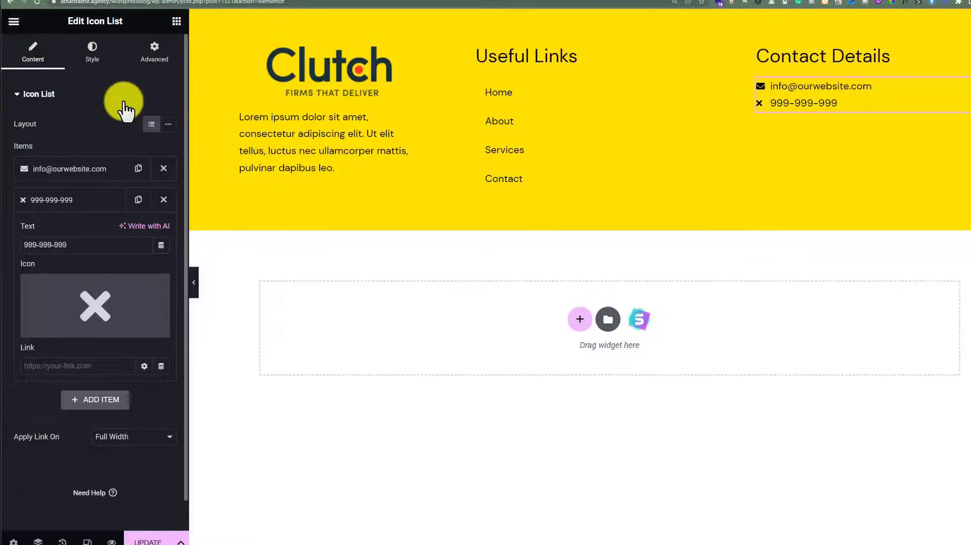
# Find the Social Icons widget by searching for "soc", add it below the icon list, and align it left.
pyautogui.click(176, 23)
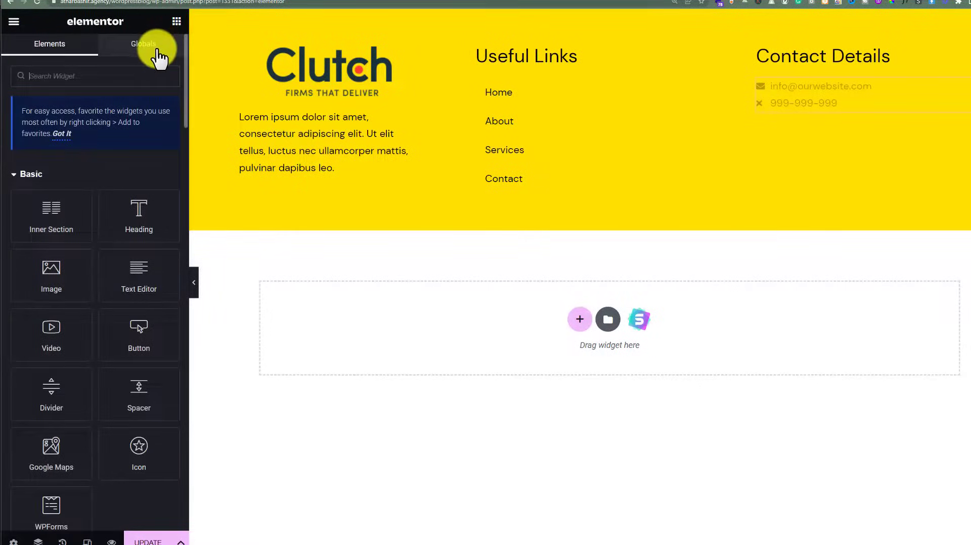
pyautogui.write('soic')
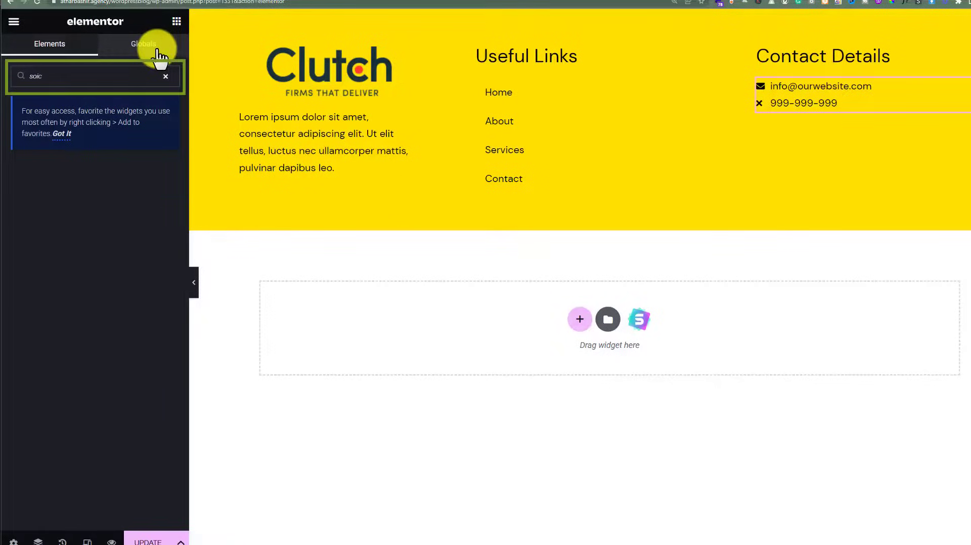
pyautogui.write('c')
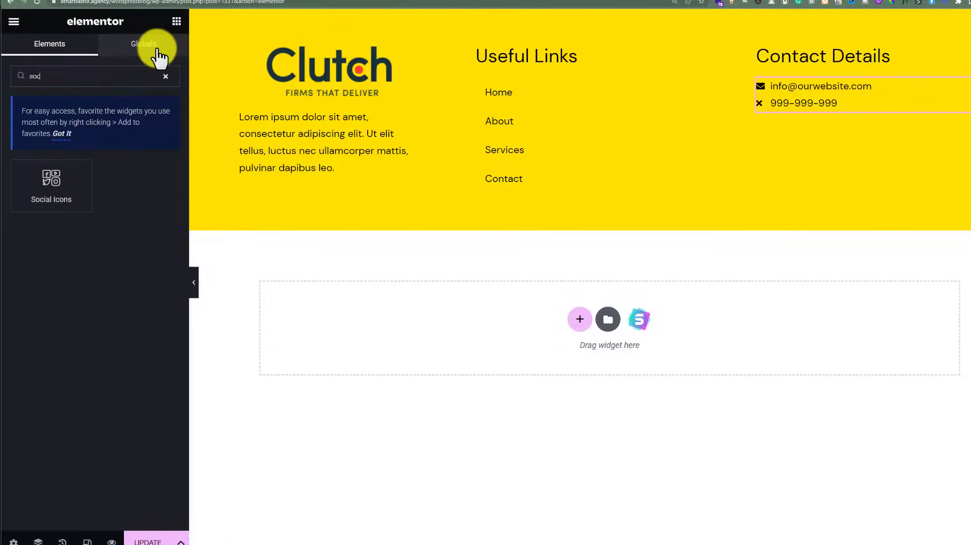
pyautogui.moveTo(44, 186); pyautogui.dragTo(843, 128)
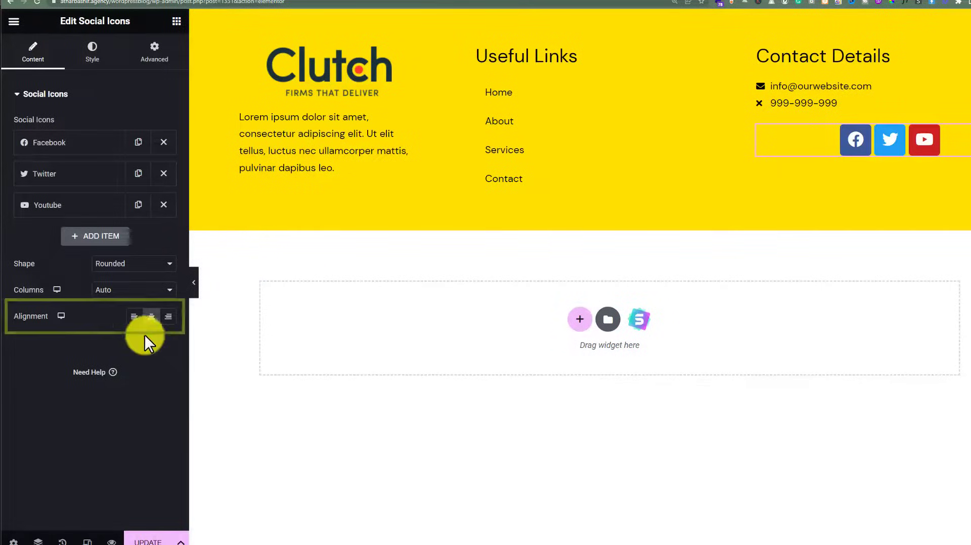
pyautogui.click(133, 318)
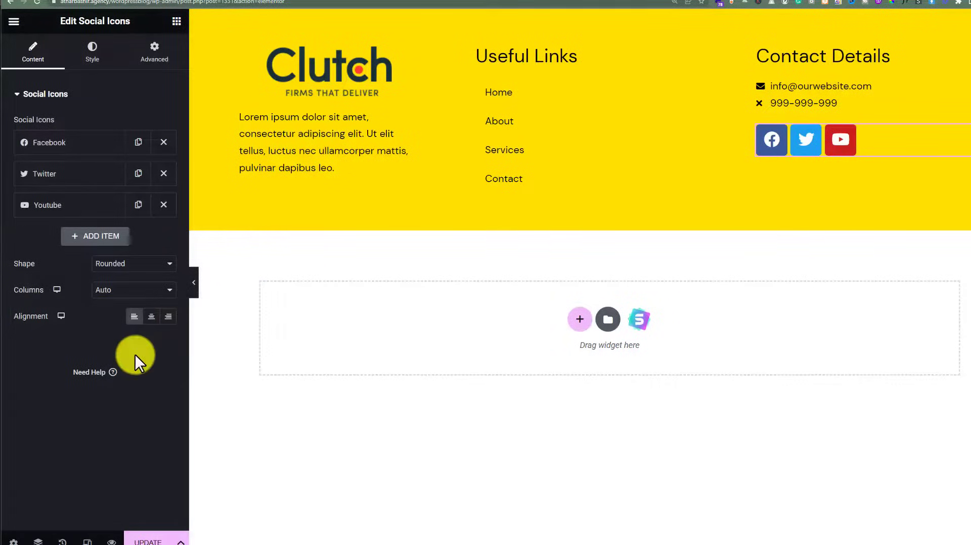
# Set the Facebook social icon's link to # and update the footer.
pyautogui.click(73, 149)
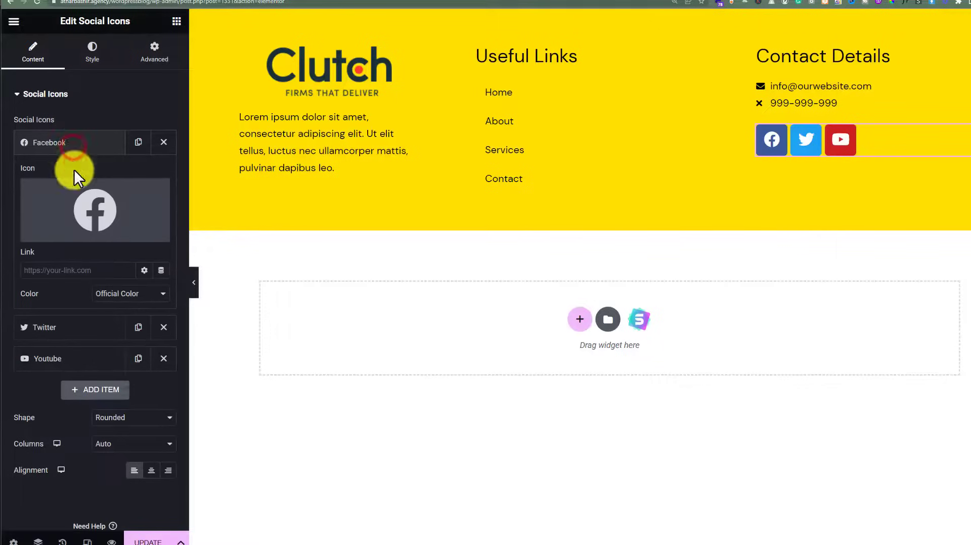
pyautogui.click(81, 272)
pyautogui.write('@')
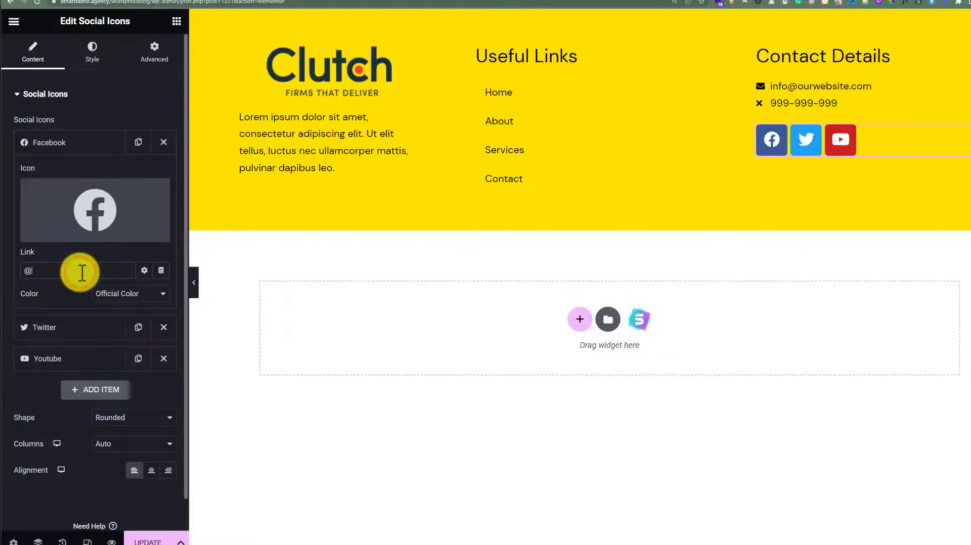
pyautogui.press('BackSpace')
pyautogui.write('#')
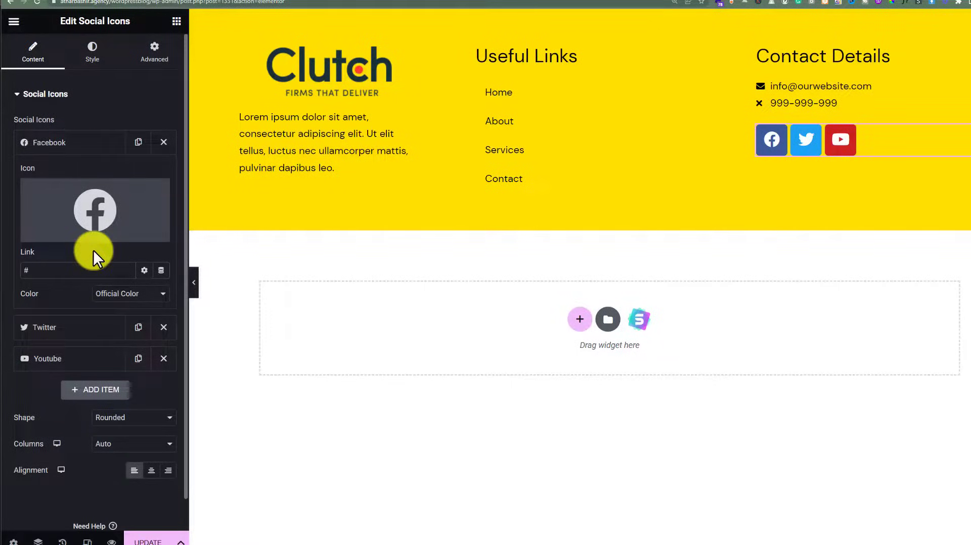
pyautogui.click(144, 537)
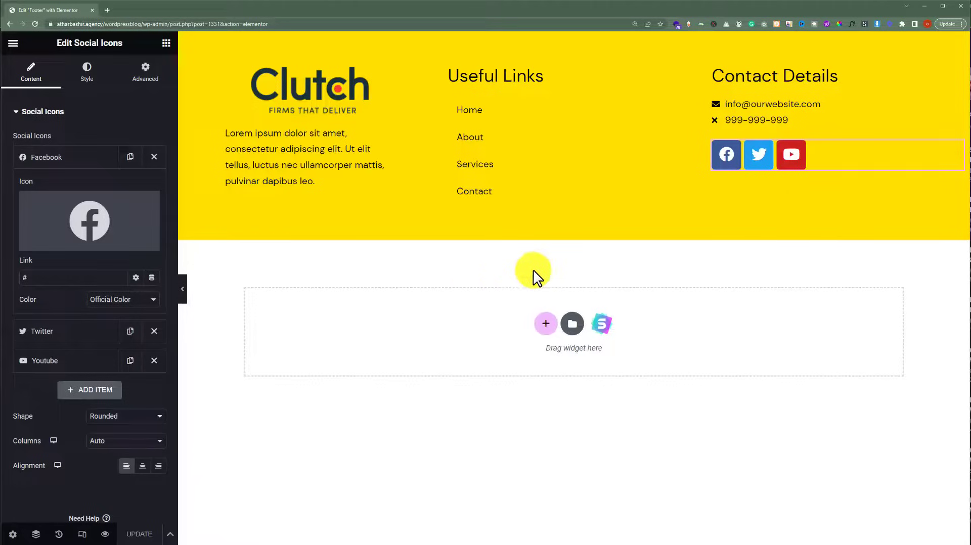
# Add a single-column section below the yellow section and give it a classic background in black, #000000.
pyautogui.click(544, 323)
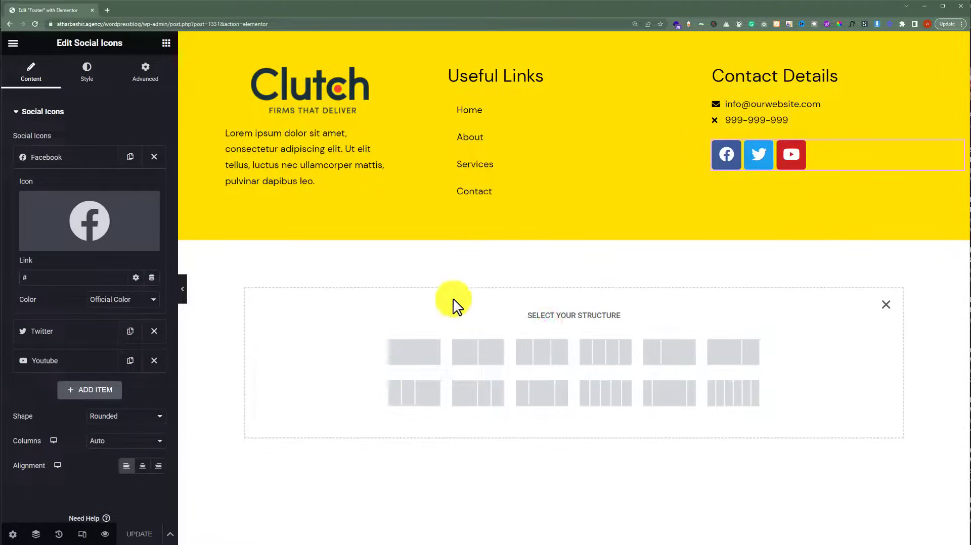
pyautogui.click(422, 354)
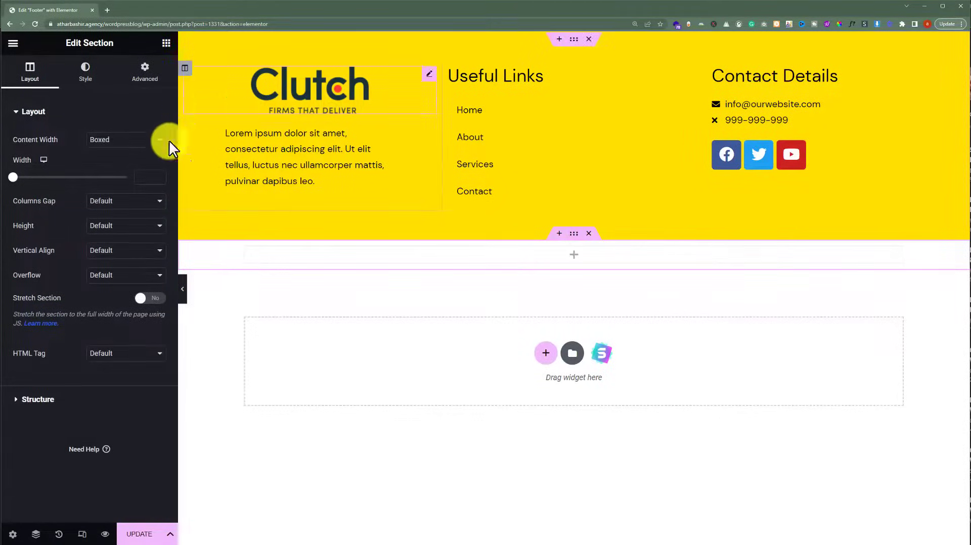
pyautogui.click(86, 79)
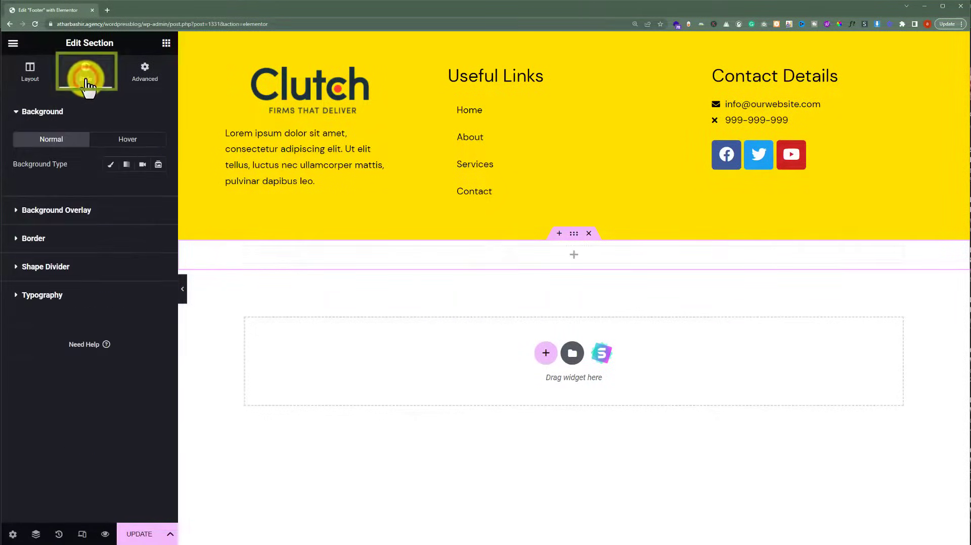
pyautogui.click(110, 165)
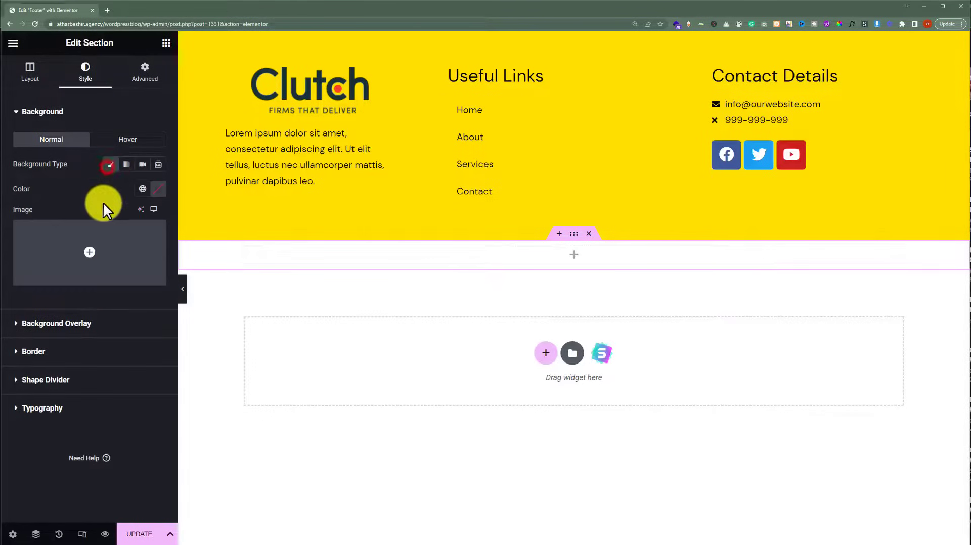
pyautogui.click(158, 190)
pyautogui.click(187, 279)
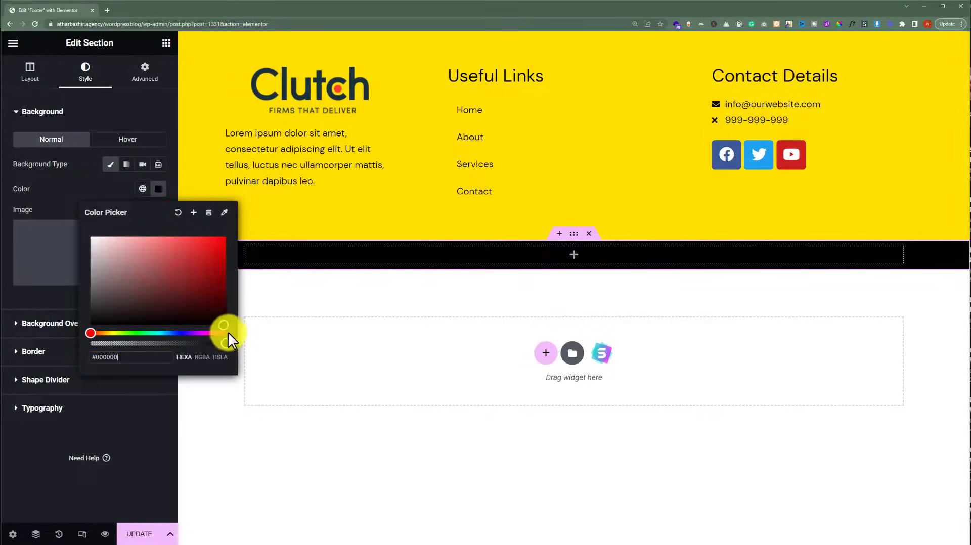
# Add a centered Heading widget to the black section with the title "Copyright 2023 @ Ourwebsite.com".
pyautogui.click(165, 44)
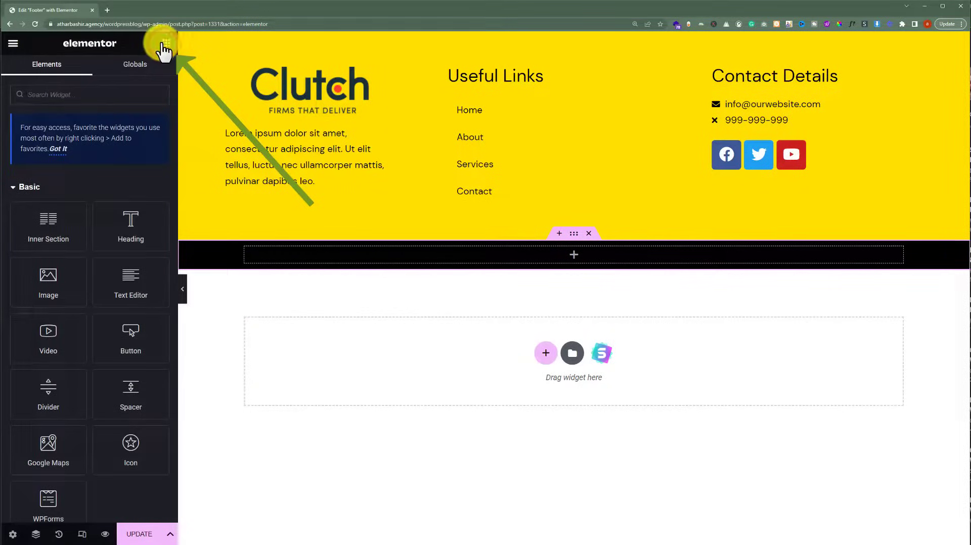
pyautogui.moveTo(118, 219); pyautogui.dragTo(591, 260)
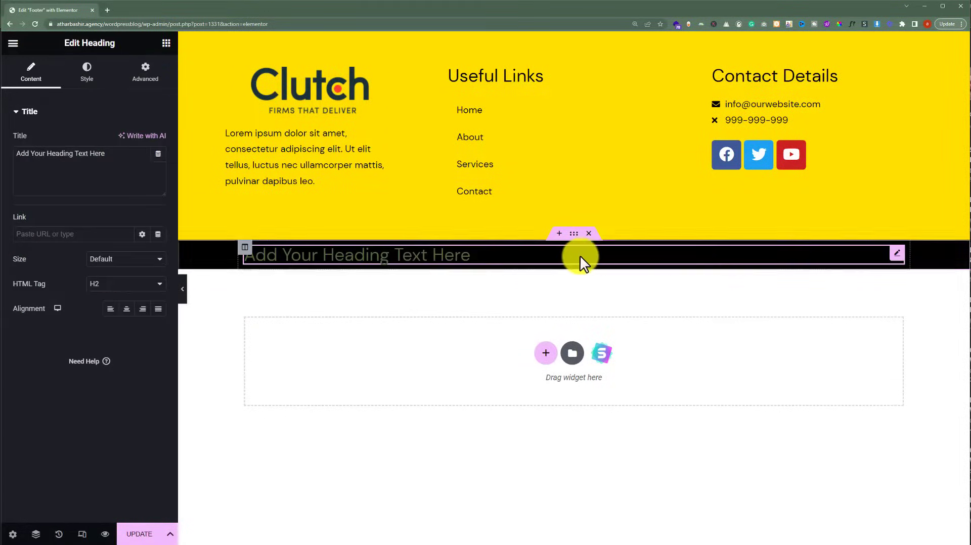
pyautogui.click(126, 309)
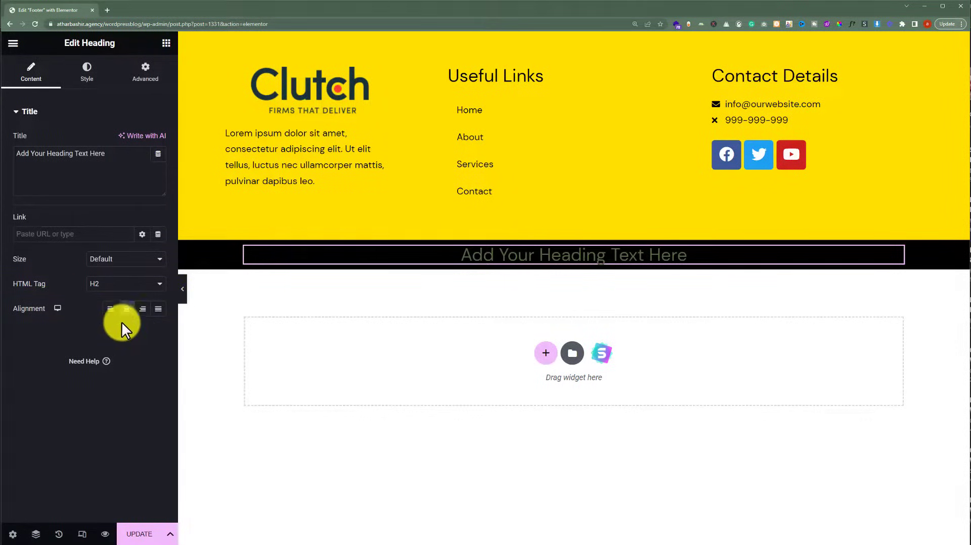
pyautogui.click(125, 166)
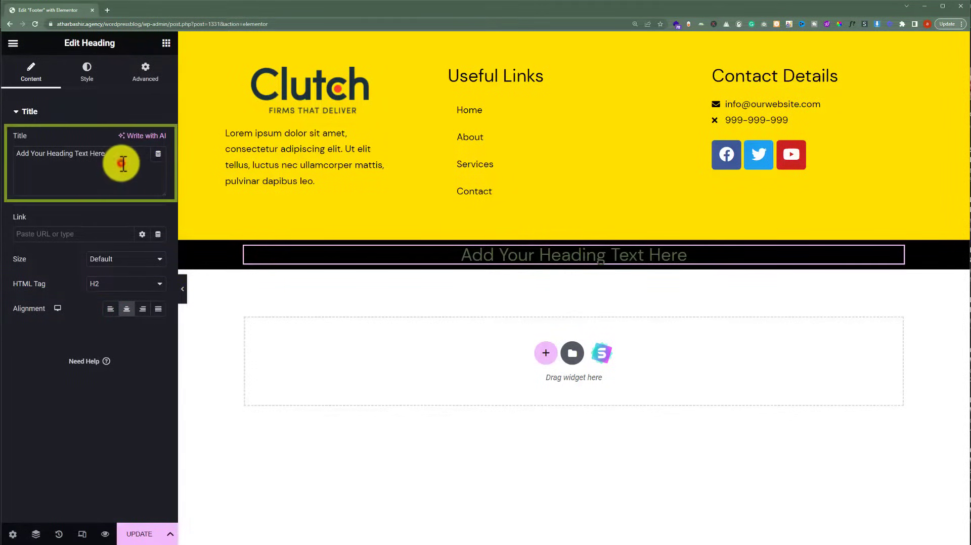
pyautogui.tripleClick(124, 164)
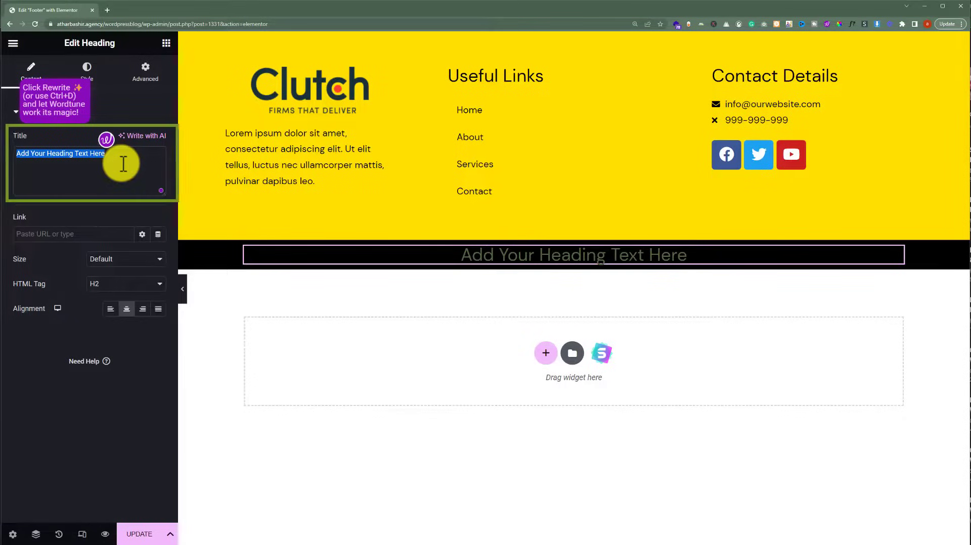
pyautogui.write('Copyright 2023 @ Ourwebsite.com')
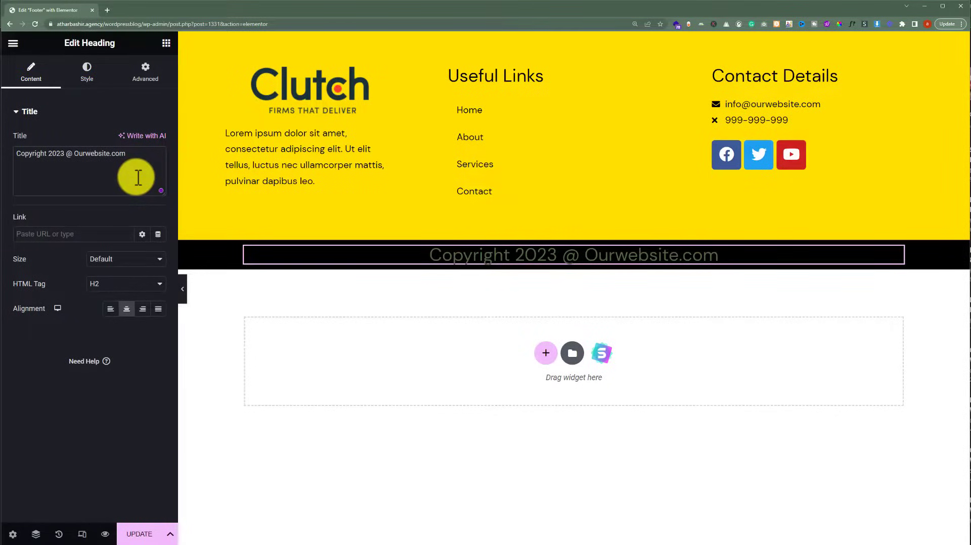
# Set the copyright heading's text color to white, #FFFFFF, and its font size to 17 px.
pyautogui.click(88, 71)
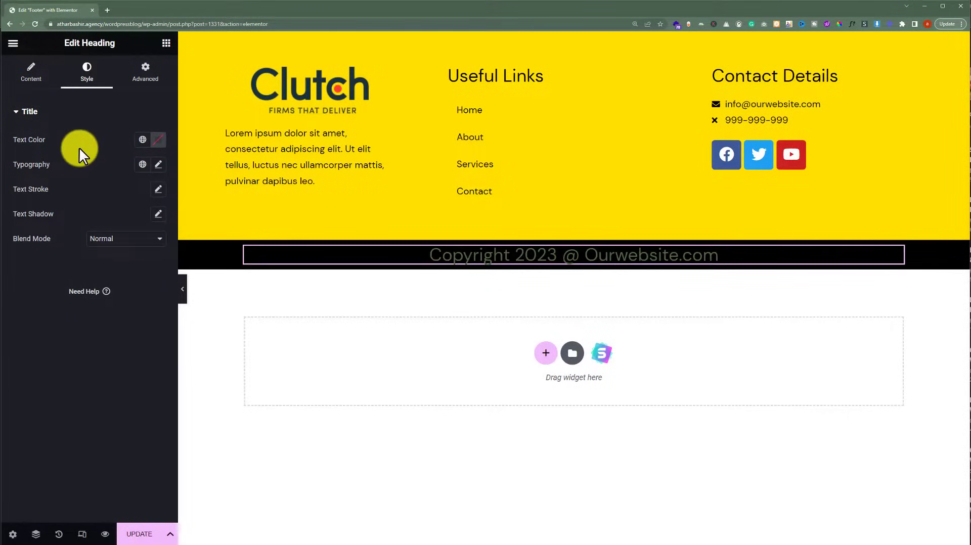
pyautogui.click(159, 140)
pyautogui.moveTo(167, 233); pyautogui.dragTo(80, 173)
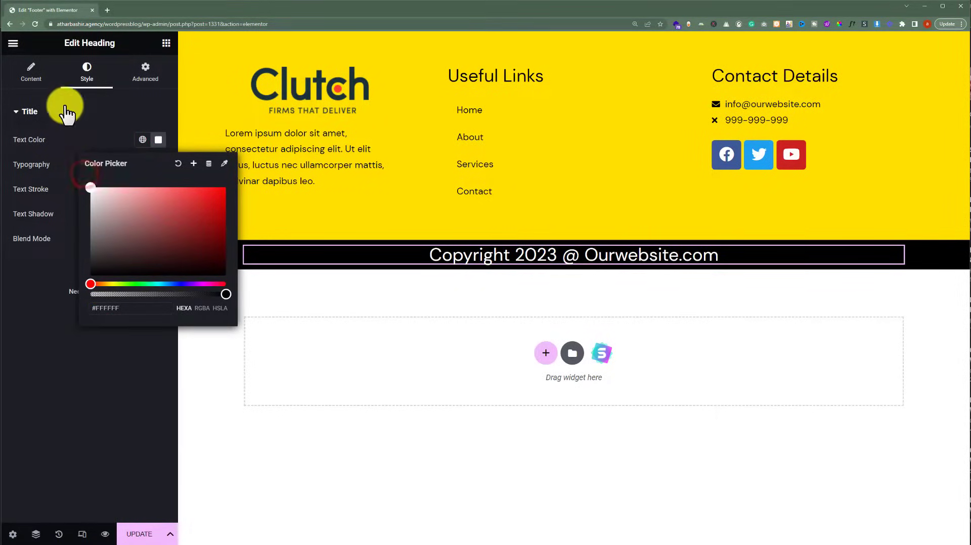
pyautogui.click(75, 124)
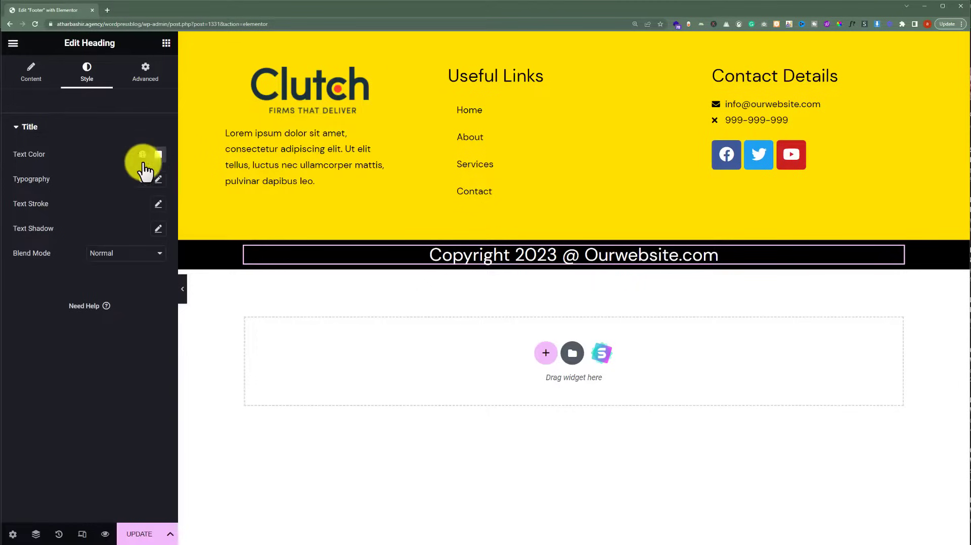
pyautogui.click(158, 179)
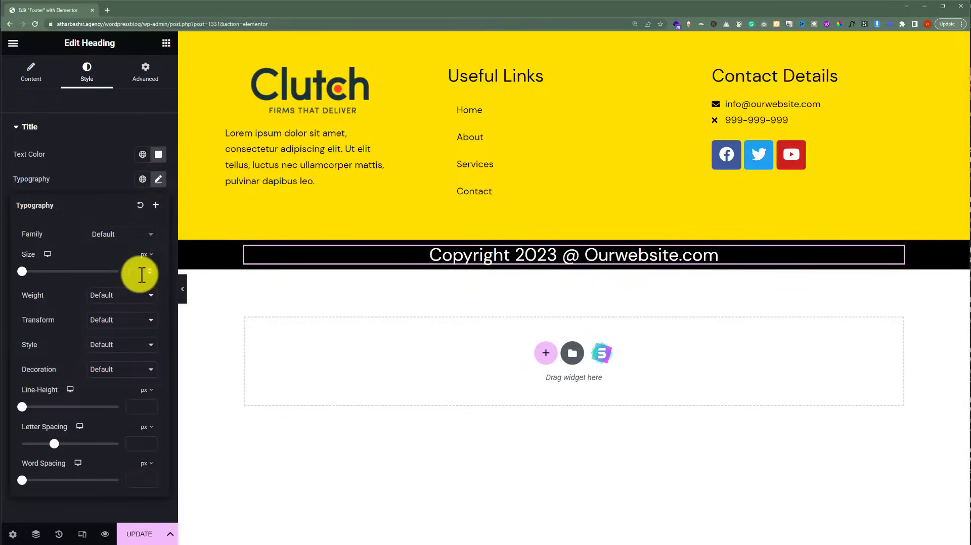
pyautogui.click(141, 274)
pyautogui.write('17')
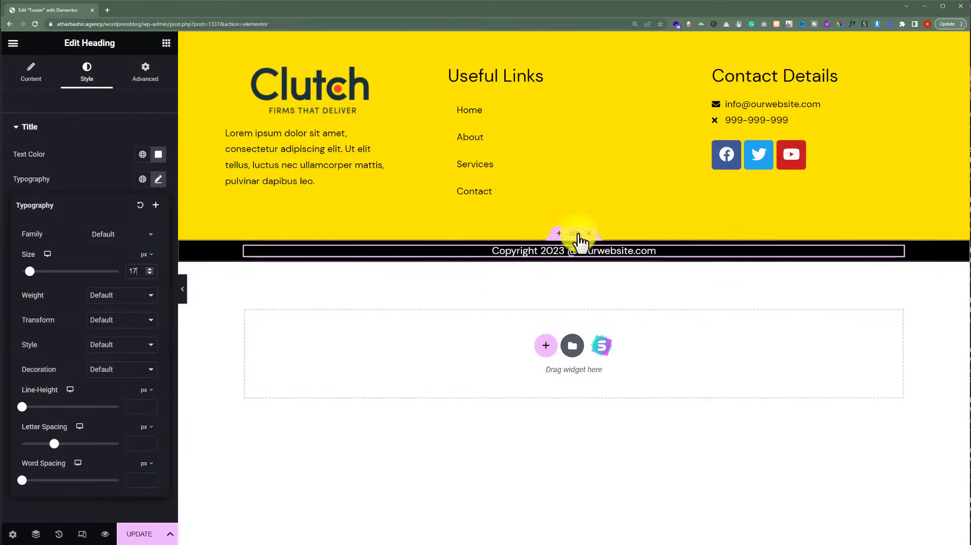
# Unlink the black copyright section's margin values and set its top margin to 0 px.
pyautogui.click(578, 234)
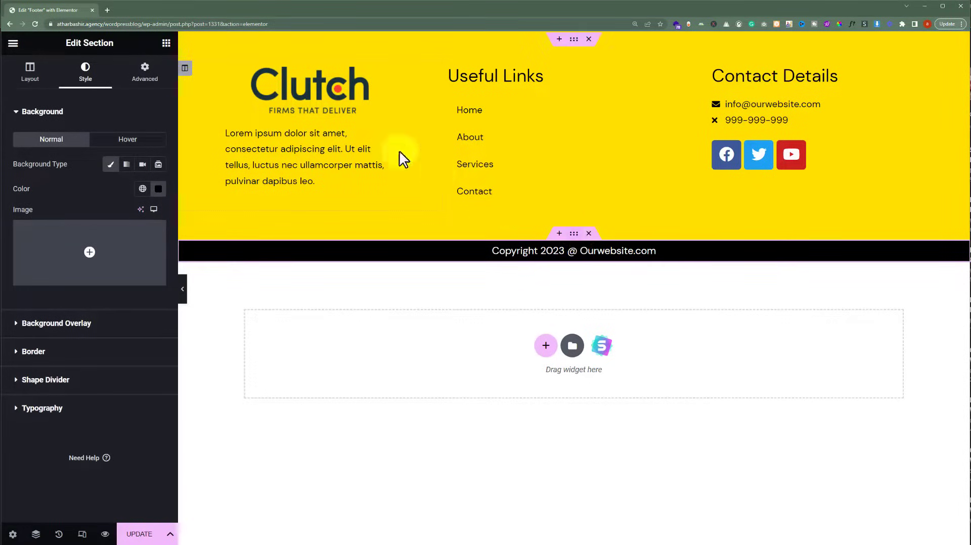
pyautogui.click(147, 75)
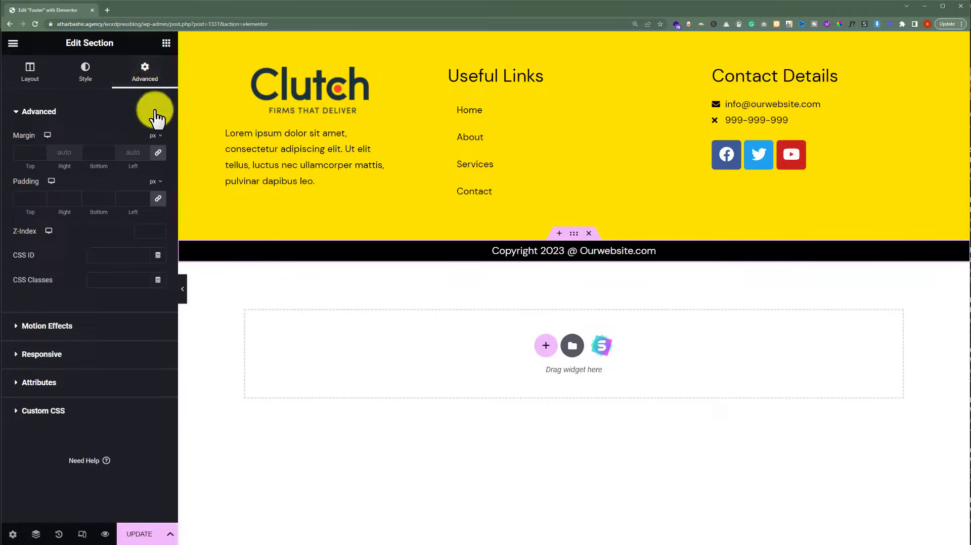
pyautogui.click(160, 153)
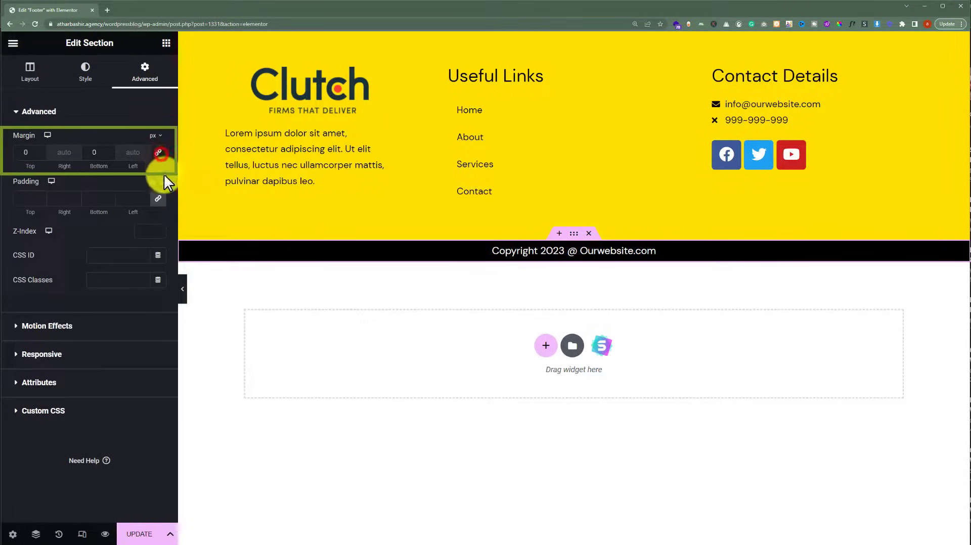
pyautogui.click(22, 152)
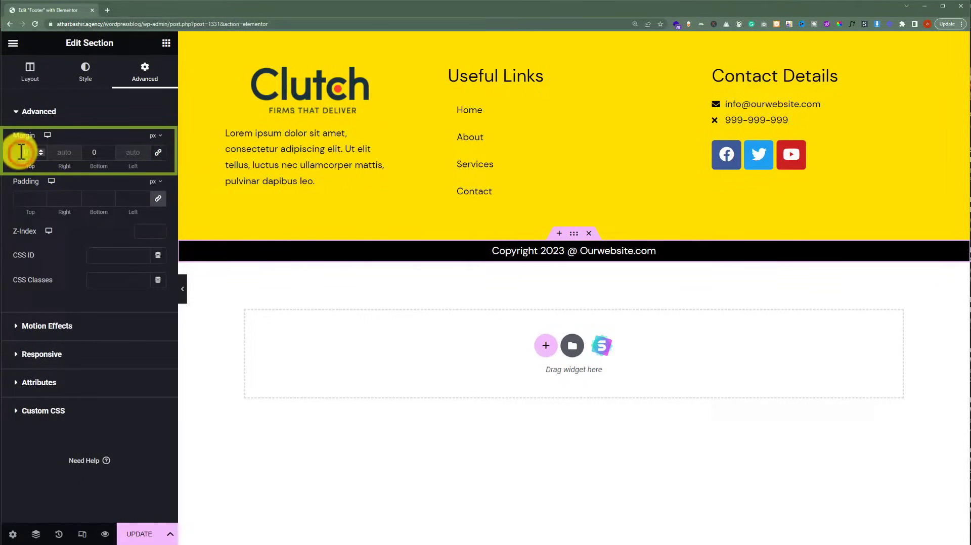
pyautogui.write('0')
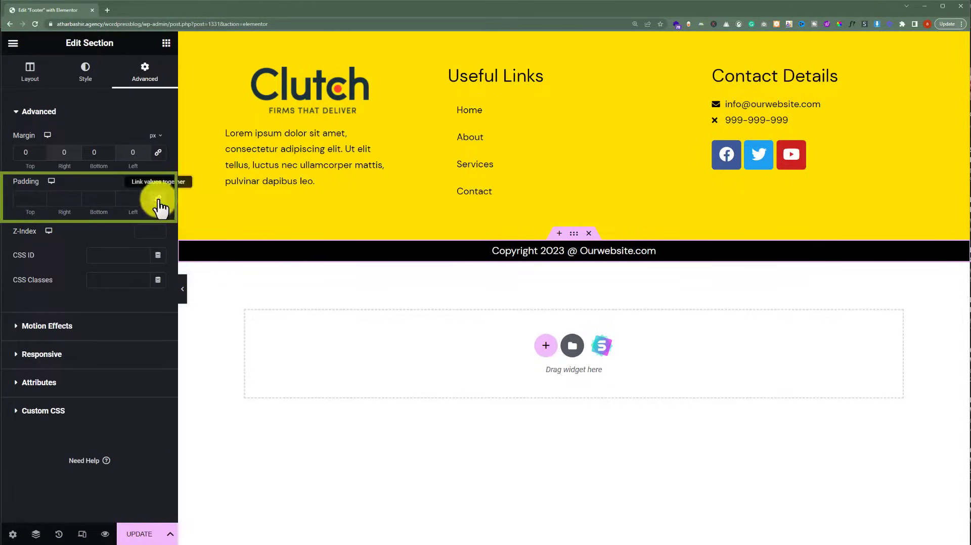
# Unlink the copyright section's padding values, set top and bottom padding to 10 px, and update the footer.
pyautogui.click(158, 199)
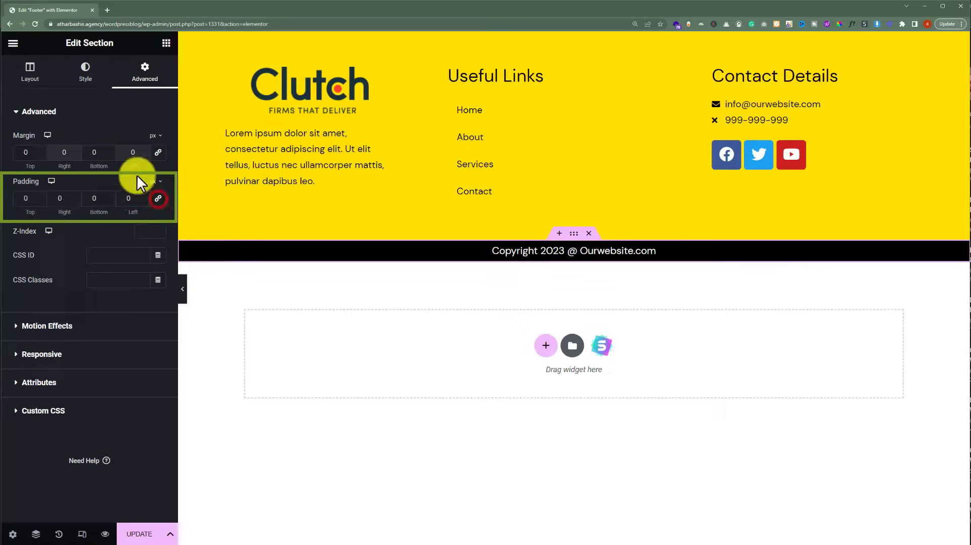
pyautogui.click(19, 198)
pyautogui.write('010')
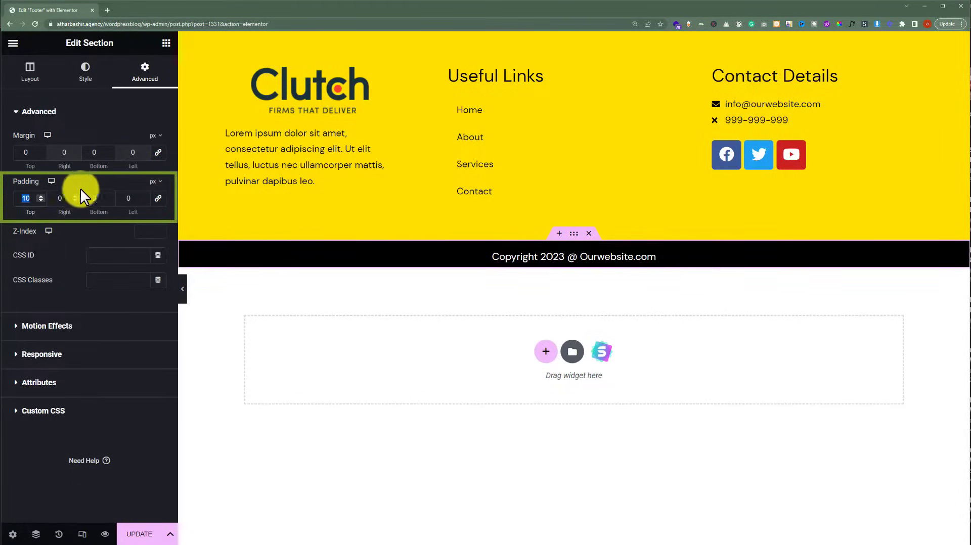
pyautogui.click(99, 197)
pyautogui.write('10')
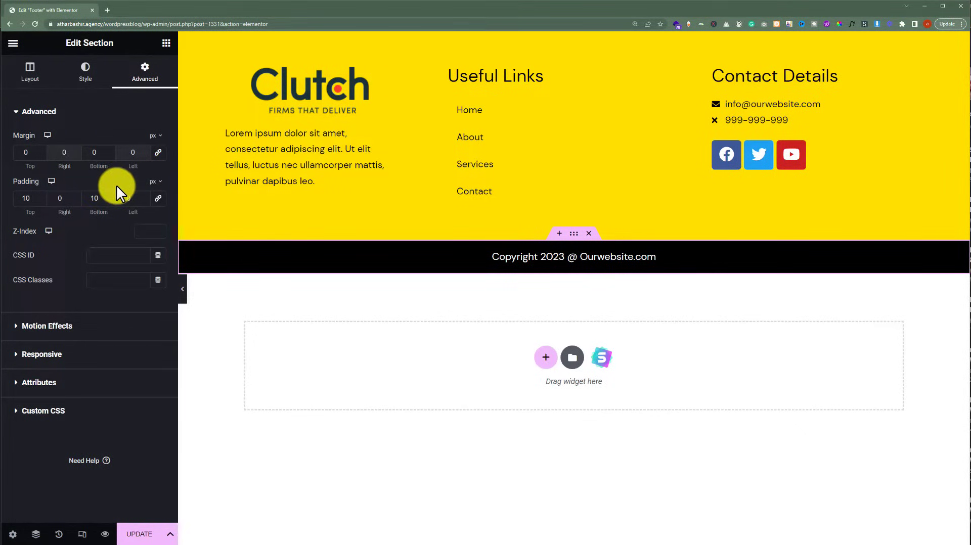
pyautogui.click(131, 533)
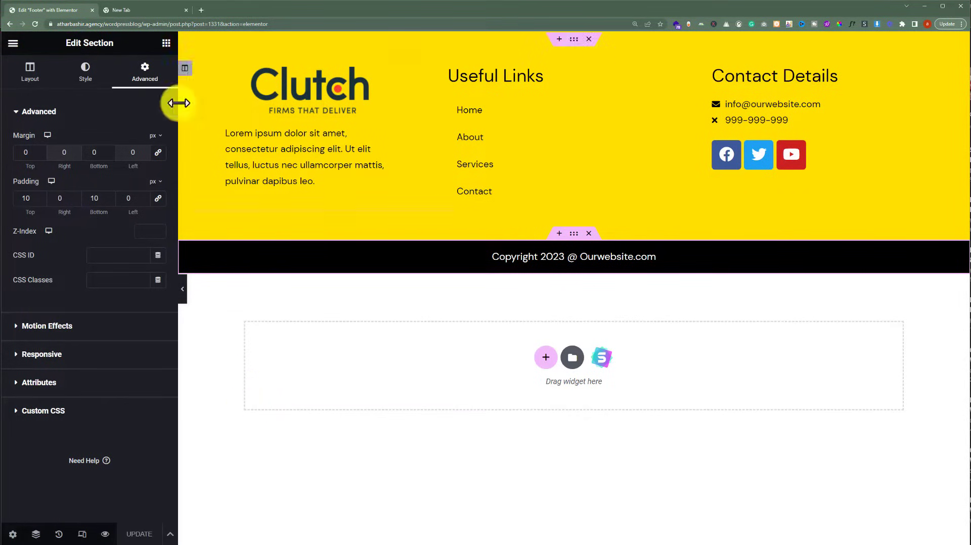
# Open the wordpressblog site's homepage in the new browser tab and check the footer at the end of the page.
pyautogui.click(154, 11)
pyautogui.write('atharbashir.agency/wordpressblog')
pyautogui.press('Return')
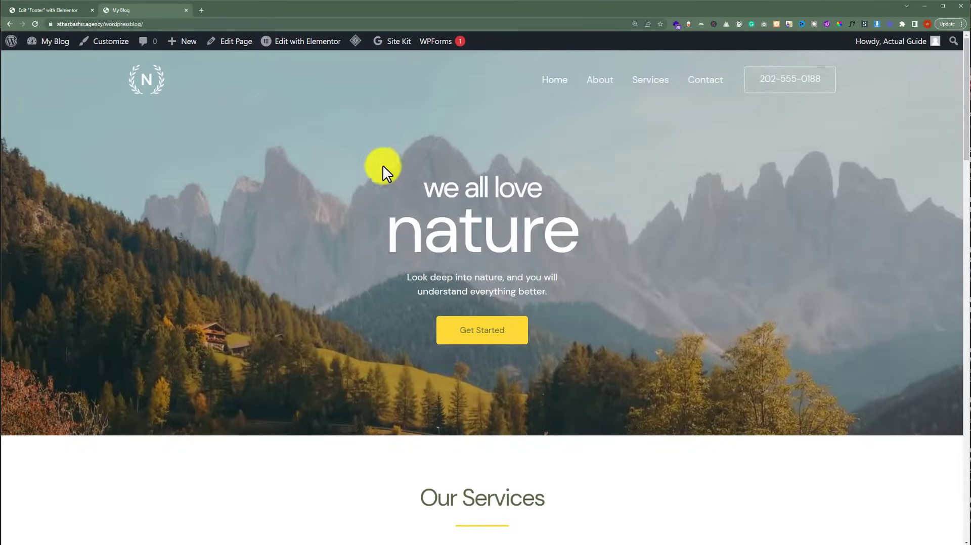
pyautogui.scroll(-20, 383, 166)
pyautogui.scroll(-1, 377, 205)
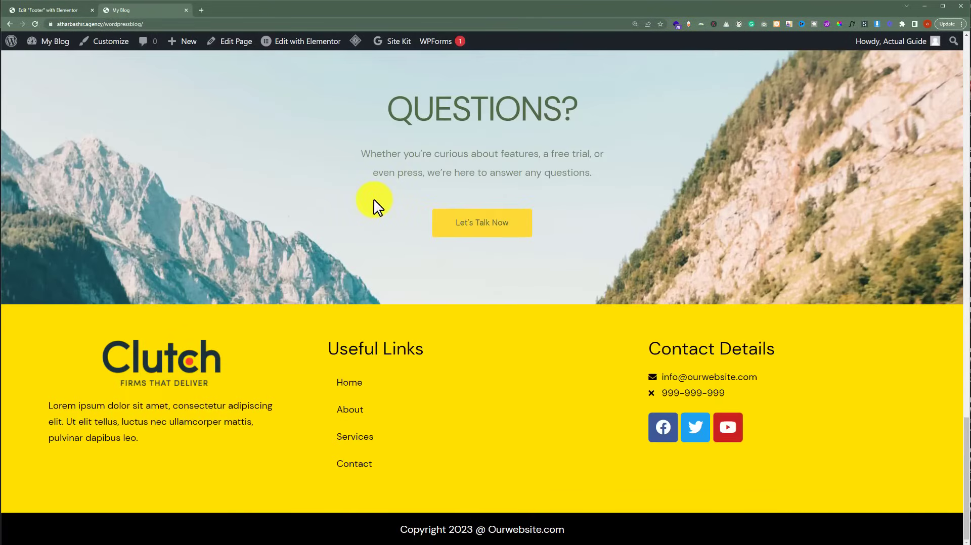